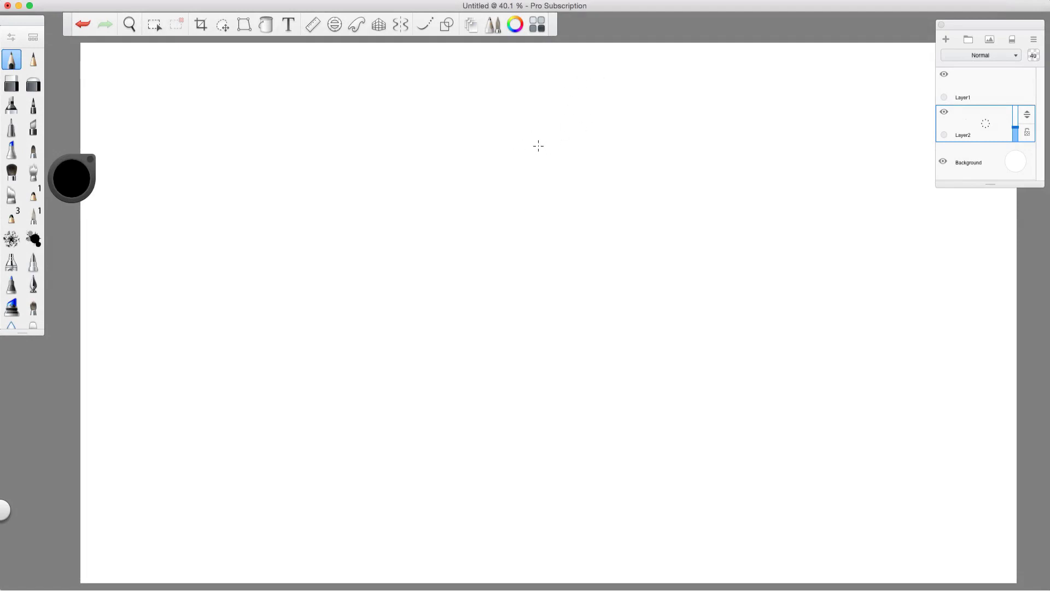
Sketch the slanted top edge and both sides of a thigh with light pencil strokes near the canvas centre
{"action": "mouse_move", "coordinate": [549, 148]}
{"action": "left_mouse_down"}
{"action": "mouse_move", "coordinate": [569, 132]}
{"action": "mouse_move", "coordinate": [532, 159]}
{"action": "mouse_move", "coordinate": [610, 120]}
{"action": "mouse_move", "coordinate": [525, 147]}
{"action": "mouse_move", "coordinate": [591, 124]}
{"action": "mouse_move", "coordinate": [548, 157]}
{"action": "mouse_move", "coordinate": [623, 119]}
{"action": "left_mouse_up"}
{"action": "mouse_move", "coordinate": [517, 159]}
{"action": "left_mouse_down"}
{"action": "mouse_move", "coordinate": [527, 241]}
{"action": "mouse_move", "coordinate": [539, 251]}
{"action": "mouse_move", "coordinate": [530, 228]}
{"action": "mouse_move", "coordinate": [560, 320]}
{"action": "left_mouse_up"}
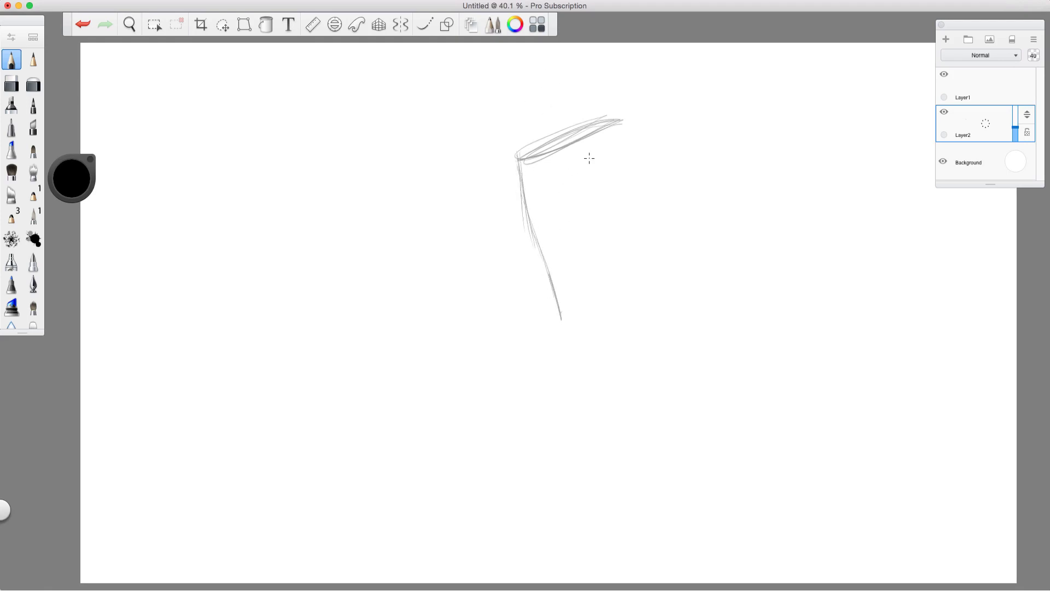
{"action": "mouse_move", "coordinate": [618, 126]}
{"action": "left_mouse_down"}
{"action": "mouse_move", "coordinate": [635, 188]}
{"action": "mouse_move", "coordinate": [625, 312]}
{"action": "left_mouse_up"}
{"action": "left_click_drag", "start_coordinate": [569, 293], "coordinate": [559, 295]}
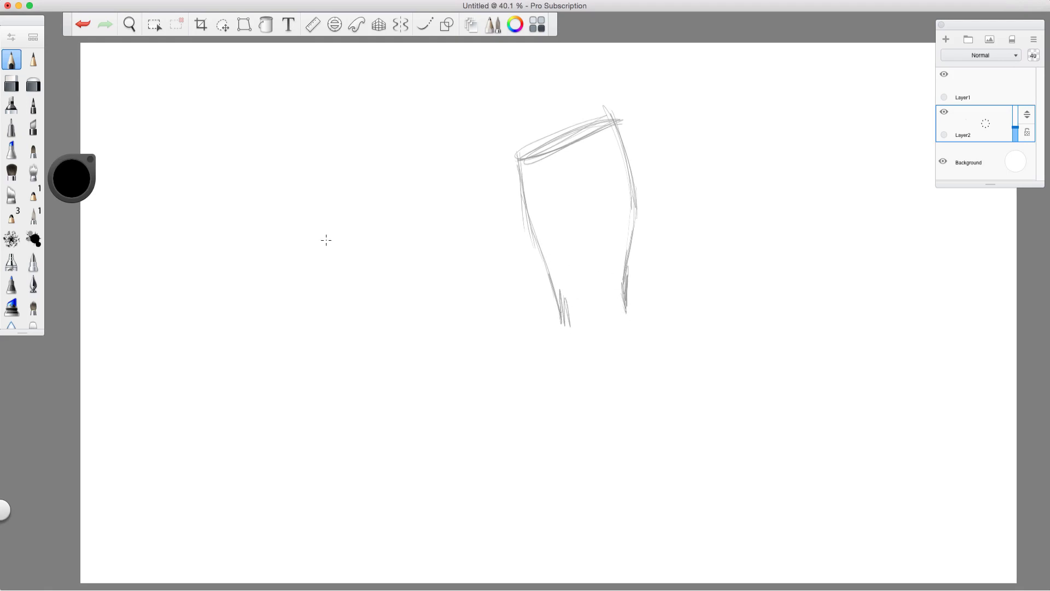
Raise the opacity of Layer2 to 100 and sketch the knee and lower-leg outlines down to the ankle
{"action": "left_click_drag", "start_coordinate": [1015, 129], "coordinate": [1015, 106]}
{"action": "left_click_drag", "start_coordinate": [524, 189], "coordinate": [585, 361]}
{"action": "mouse_move", "coordinate": [624, 299]}
{"action": "left_mouse_down"}
{"action": "mouse_move", "coordinate": [651, 389]}
{"action": "mouse_move", "coordinate": [639, 451]}
{"action": "left_mouse_up"}
{"action": "mouse_move", "coordinate": [571, 342]}
{"action": "left_mouse_down"}
{"action": "mouse_move", "coordinate": [570, 405]}
{"action": "mouse_move", "coordinate": [569, 390]}
{"action": "mouse_move", "coordinate": [609, 514]}
{"action": "left_mouse_up"}
{"action": "mouse_move", "coordinate": [622, 337]}
{"action": "left_mouse_down"}
{"action": "mouse_move", "coordinate": [652, 394]}
{"action": "mouse_move", "coordinate": [646, 465]}
{"action": "left_mouse_up"}
{"action": "left_click_drag", "start_coordinate": [653, 378], "coordinate": [643, 509]}
{"action": "left_click_drag", "start_coordinate": [649, 459], "coordinate": [644, 541]}
{"action": "left_click_drag", "start_coordinate": [609, 503], "coordinate": [619, 528]}
Reinforce the knee, thigh and calf contours and redraw the thigh's top edge at a steeper angle
{"action": "left_click_drag", "start_coordinate": [569, 330], "coordinate": [588, 364]}
{"action": "left_click_drag", "start_coordinate": [565, 306], "coordinate": [575, 342]}
{"action": "left_click_drag", "start_coordinate": [636, 207], "coordinate": [629, 287]}
{"action": "mouse_move", "coordinate": [638, 213]}
{"action": "left_mouse_down"}
{"action": "mouse_move", "coordinate": [613, 111]}
{"action": "mouse_move", "coordinate": [592, 106]}
{"action": "mouse_move", "coordinate": [517, 156]}
{"action": "left_mouse_up"}
{"action": "mouse_move", "coordinate": [585, 124]}
{"action": "left_mouse_down"}
{"action": "mouse_move", "coordinate": [548, 144]}
{"action": "mouse_move", "coordinate": [608, 118]}
{"action": "mouse_move", "coordinate": [587, 129]}
{"action": "left_mouse_up"}
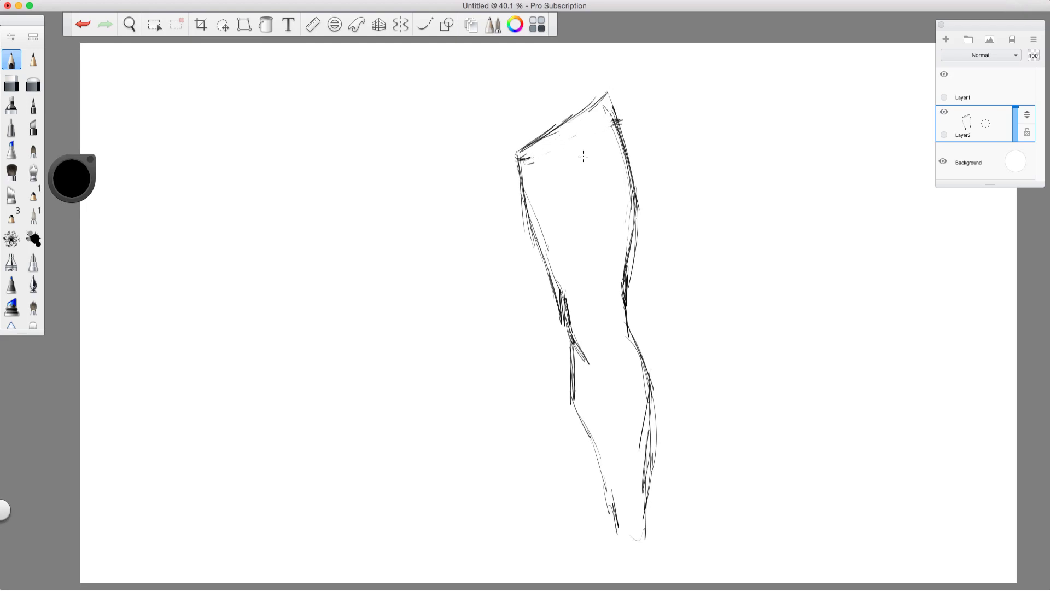
{"action": "left_click_drag", "start_coordinate": [648, 382], "coordinate": [644, 482]}
{"action": "mouse_move", "coordinate": [637, 364]}
{"action": "left_mouse_down"}
{"action": "mouse_move", "coordinate": [653, 393]}
{"action": "mouse_move", "coordinate": [651, 510]}
{"action": "mouse_move", "coordinate": [613, 504]}
{"action": "mouse_move", "coordinate": [578, 414]}
{"action": "mouse_move", "coordinate": [580, 352]}
{"action": "left_mouse_up"}
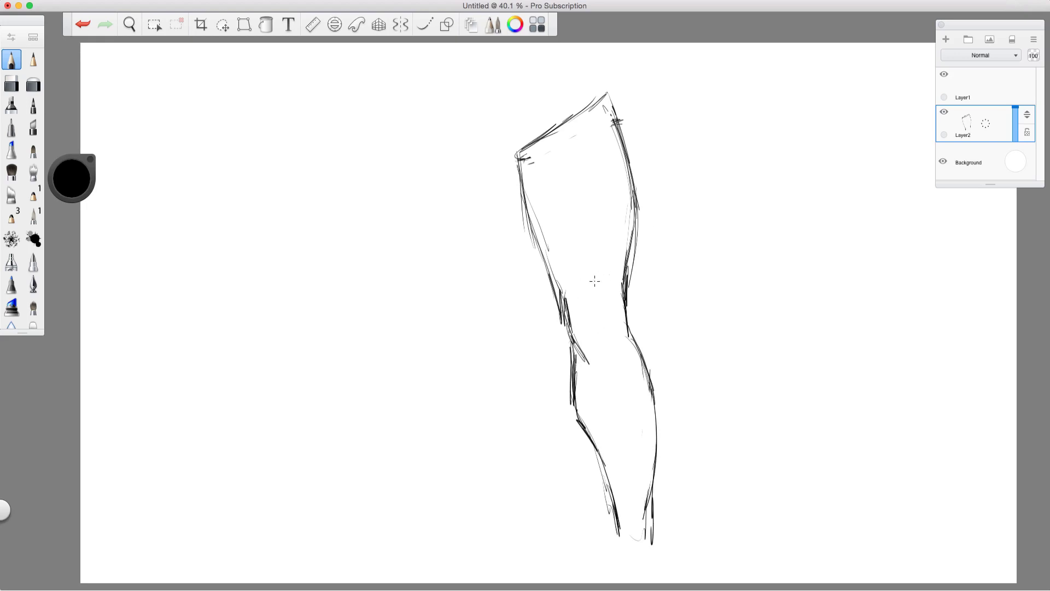
Draw cross-section ellipses above the knee, below the knee and at the ankle, with light construction lines along the thigh and calf
{"action": "mouse_move", "coordinate": [595, 281]}
{"action": "left_mouse_down"}
{"action": "mouse_move", "coordinate": [623, 282]}
{"action": "mouse_move", "coordinate": [601, 278]}
{"action": "left_mouse_up"}
{"action": "mouse_move", "coordinate": [634, 342]}
{"action": "left_mouse_down"}
{"action": "mouse_move", "coordinate": [585, 358]}
{"action": "mouse_move", "coordinate": [637, 350]}
{"action": "left_mouse_up"}
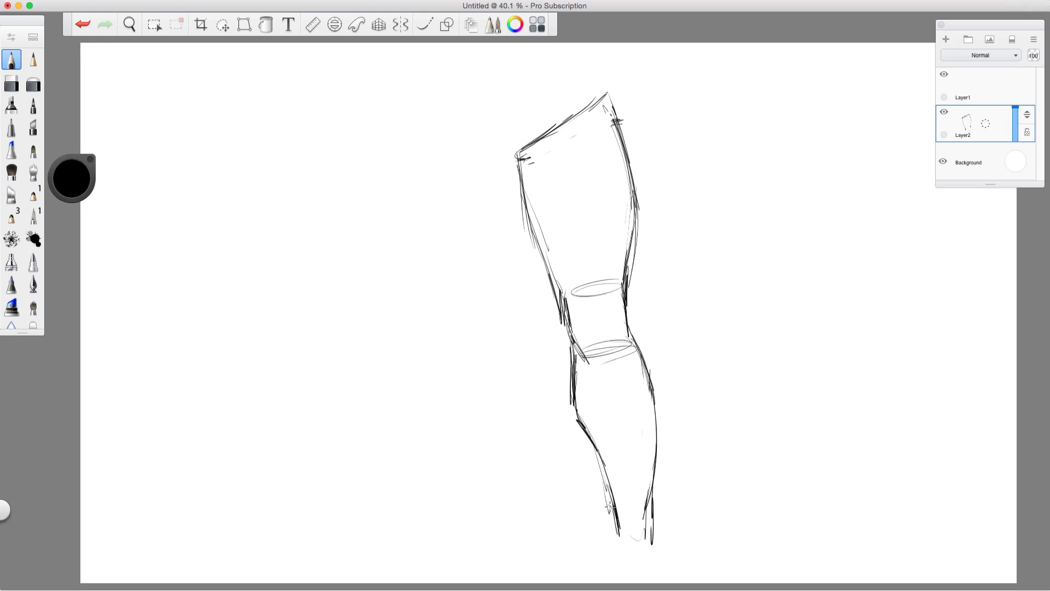
{"action": "left_click_drag", "start_coordinate": [612, 519], "coordinate": [648, 515]}
{"action": "left_click_drag", "start_coordinate": [580, 395], "coordinate": [607, 513]}
{"action": "left_click_drag", "start_coordinate": [645, 378], "coordinate": [651, 522]}
{"action": "left_click_drag", "start_coordinate": [563, 288], "coordinate": [621, 279]}
{"action": "left_click_drag", "start_coordinate": [522, 162], "coordinate": [554, 287]}
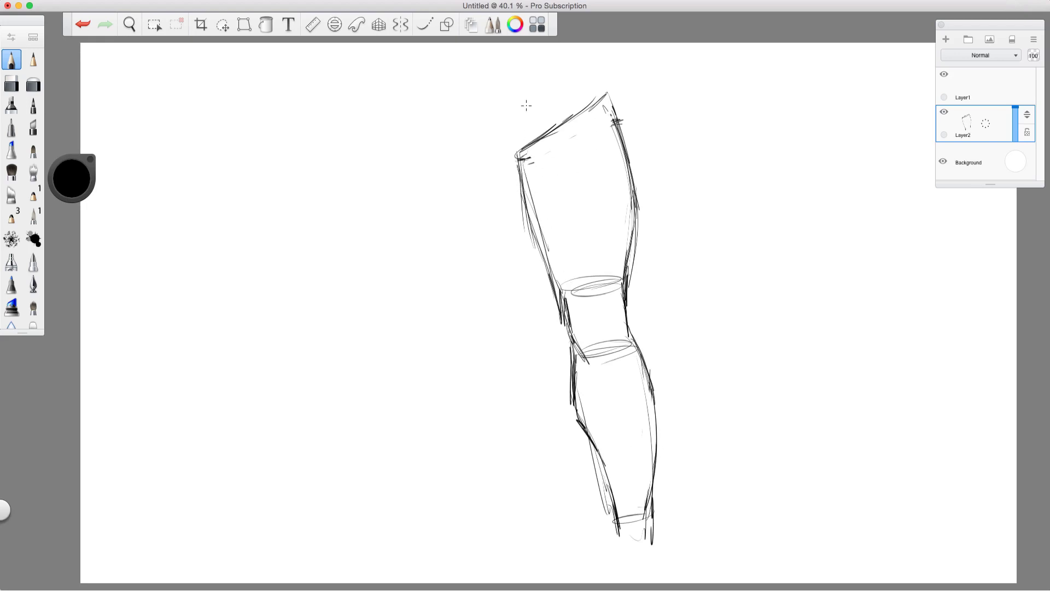
Darken the left and right contours of the thigh with repeated strokes
{"action": "left_click_drag", "start_coordinate": [519, 162], "coordinate": [542, 252]}
{"action": "left_click_drag", "start_coordinate": [530, 211], "coordinate": [563, 313]}
{"action": "left_click_drag", "start_coordinate": [604, 88], "coordinate": [637, 212]}
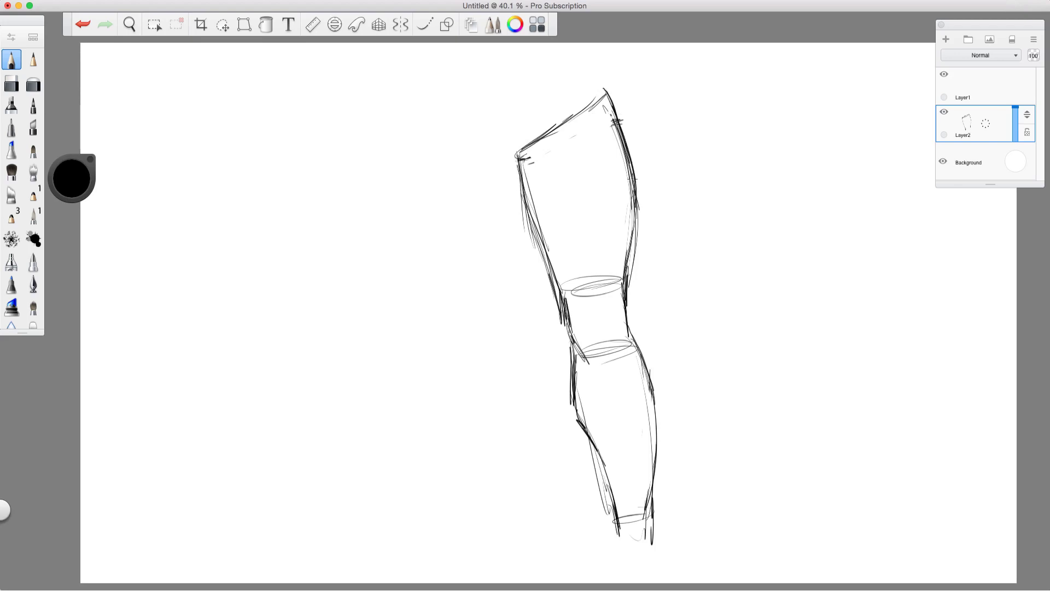
{"action": "left_click_drag", "start_coordinate": [628, 145], "coordinate": [641, 238]}
{"action": "mouse_move", "coordinate": [635, 187]}
{"action": "left_mouse_down"}
{"action": "mouse_move", "coordinate": [631, 248]}
{"action": "mouse_move", "coordinate": [640, 227]}
{"action": "mouse_move", "coordinate": [624, 277]}
{"action": "left_mouse_up"}
Darken the calf contours on both sides and add the ankle bumps and the start of the foot
{"action": "mouse_move", "coordinate": [629, 314]}
{"action": "left_mouse_down"}
{"action": "mouse_move", "coordinate": [658, 398]}
{"action": "mouse_move", "coordinate": [656, 378]}
{"action": "mouse_move", "coordinate": [651, 485]}
{"action": "mouse_move", "coordinate": [662, 543]}
{"action": "mouse_move", "coordinate": [659, 558]}
{"action": "mouse_move", "coordinate": [618, 554]}
{"action": "mouse_move", "coordinate": [616, 543]}
{"action": "mouse_move", "coordinate": [622, 555]}
{"action": "mouse_move", "coordinate": [659, 537]}
{"action": "mouse_move", "coordinate": [652, 560]}
{"action": "mouse_move", "coordinate": [624, 569]}
{"action": "left_mouse_up"}
{"action": "left_click_drag", "start_coordinate": [651, 534], "coordinate": [658, 561]}
{"action": "left_click_drag", "start_coordinate": [574, 364], "coordinate": [570, 414]}
{"action": "left_click_drag", "start_coordinate": [573, 349], "coordinate": [573, 418]}
{"action": "mouse_move", "coordinate": [572, 350]}
{"action": "left_mouse_down"}
{"action": "mouse_move", "coordinate": [576, 414]}
{"action": "mouse_move", "coordinate": [572, 366]}
{"action": "left_mouse_up"}
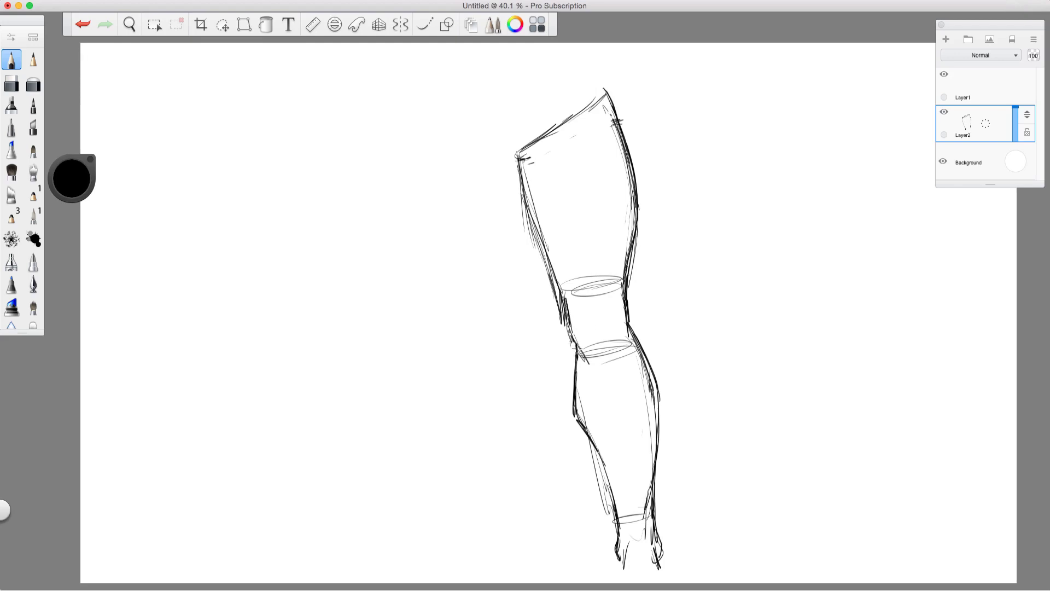
{"action": "left_click_drag", "start_coordinate": [572, 406], "coordinate": [610, 486]}
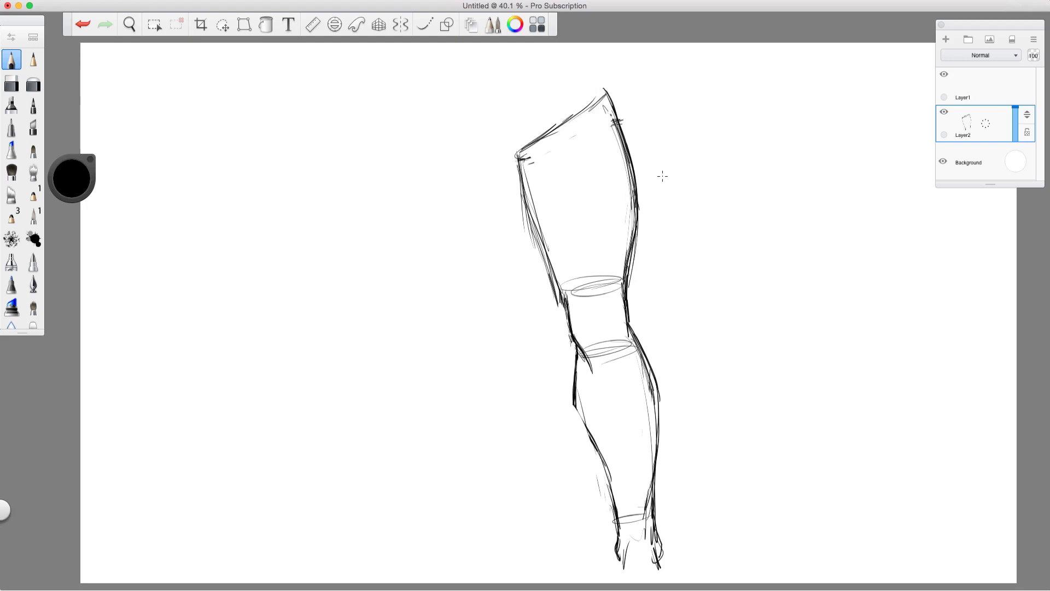
Draw the pointed lower end of the thigh muscle above the knee and its edge rising along the left side
{"action": "mouse_move", "coordinate": [595, 299]}
{"action": "left_mouse_down"}
{"action": "mouse_move", "coordinate": [563, 293]}
{"action": "mouse_move", "coordinate": [583, 320]}
{"action": "left_mouse_up"}
{"action": "left_click_drag", "start_coordinate": [562, 294], "coordinate": [580, 318]}
{"action": "left_click_drag", "start_coordinate": [553, 278], "coordinate": [572, 314]}
{"action": "mouse_move", "coordinate": [555, 237]}
{"action": "left_mouse_down"}
{"action": "mouse_move", "coordinate": [553, 276]}
{"action": "mouse_move", "coordinate": [560, 217]}
{"action": "left_mouse_up"}
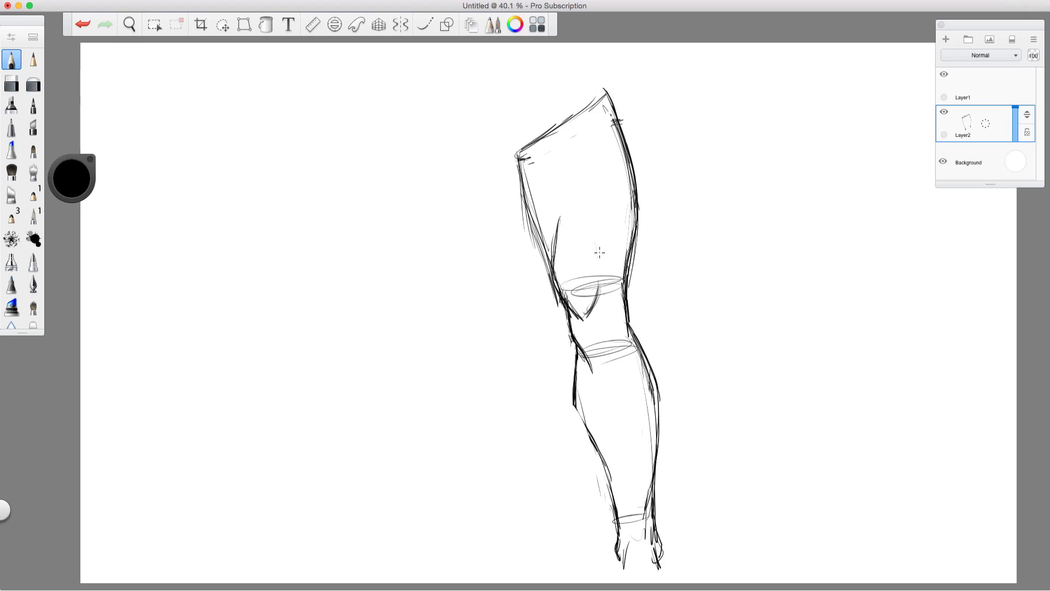
Draw the long muscle divisions inside the upper thigh and strengthen its right contour
{"action": "left_click_drag", "start_coordinate": [600, 252], "coordinate": [572, 172]}
{"action": "left_click_drag", "start_coordinate": [606, 138], "coordinate": [610, 224]}
{"action": "left_click_drag", "start_coordinate": [603, 111], "coordinate": [613, 162]}
{"action": "left_click_drag", "start_coordinate": [612, 221], "coordinate": [605, 240]}
{"action": "left_click_drag", "start_coordinate": [586, 205], "coordinate": [559, 155]}
{"action": "left_click_drag", "start_coordinate": [558, 158], "coordinate": [593, 238]}
{"action": "mouse_move", "coordinate": [603, 117]}
{"action": "left_mouse_down"}
{"action": "mouse_move", "coordinate": [610, 213]}
{"action": "mouse_move", "coordinate": [631, 243]}
{"action": "mouse_move", "coordinate": [628, 258]}
{"action": "left_mouse_up"}
{"action": "left_click_drag", "start_coordinate": [637, 215], "coordinate": [630, 246]}
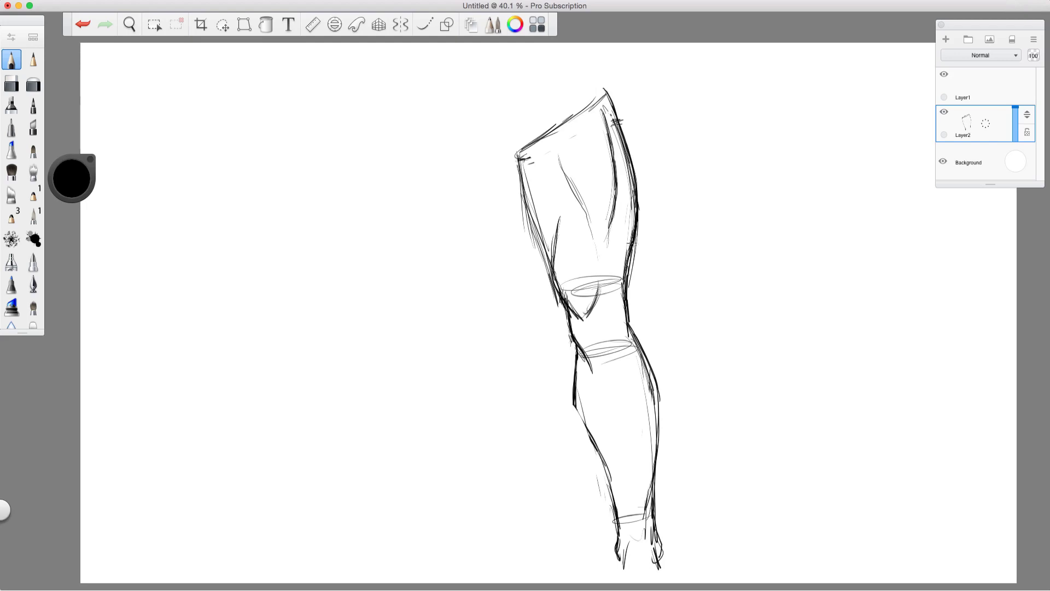
Undo a stray diagonal stroke, reinforce the thigh's left contour and extend its muscle lines and top edge
{"action": "left_click_drag", "start_coordinate": [508, 308], "coordinate": [675, 225]}
{"action": "key", "text": "super+z"}
{"action": "left_click_drag", "start_coordinate": [515, 144], "coordinate": [544, 251]}
{"action": "left_click_drag", "start_coordinate": [529, 214], "coordinate": [555, 277]}
{"action": "mouse_move", "coordinate": [546, 228]}
{"action": "left_mouse_down"}
{"action": "mouse_move", "coordinate": [539, 282]}
{"action": "mouse_move", "coordinate": [558, 183]}
{"action": "left_mouse_up"}
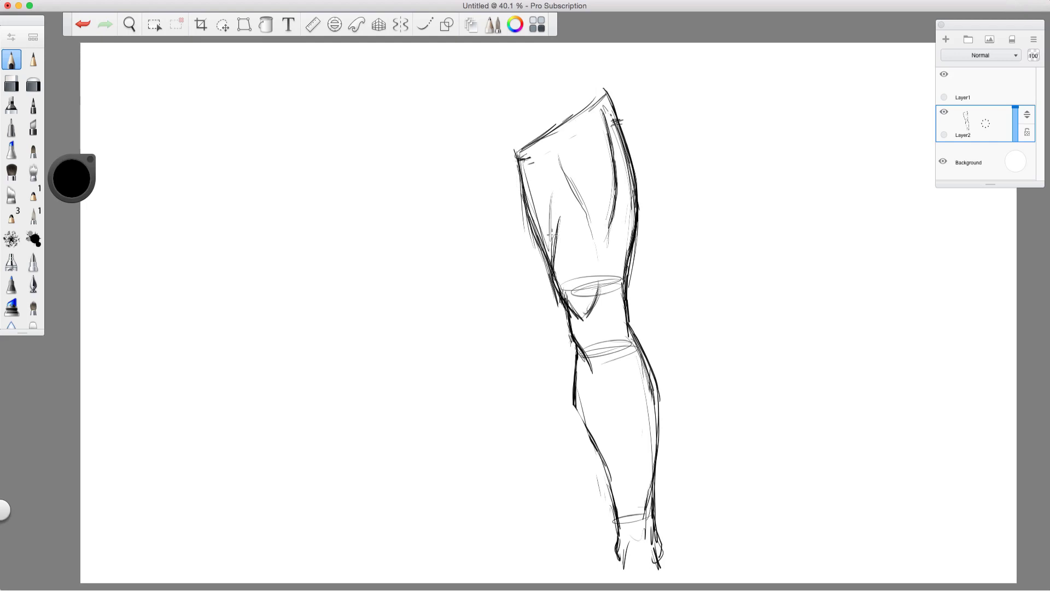
{"action": "left_click_drag", "start_coordinate": [548, 247], "coordinate": [556, 160]}
{"action": "left_click_drag", "start_coordinate": [555, 258], "coordinate": [562, 212]}
{"action": "left_click_drag", "start_coordinate": [608, 83], "coordinate": [514, 149]}
Draw the curved shin line from below the knee to the ankle and start the kneecap with short strokes
{"action": "left_click_drag", "start_coordinate": [609, 433], "coordinate": [616, 517]}
{"action": "mouse_move", "coordinate": [611, 442]}
{"action": "left_mouse_down"}
{"action": "mouse_move", "coordinate": [598, 387]}
{"action": "mouse_move", "coordinate": [623, 543]}
{"action": "mouse_move", "coordinate": [596, 360]}
{"action": "left_mouse_up"}
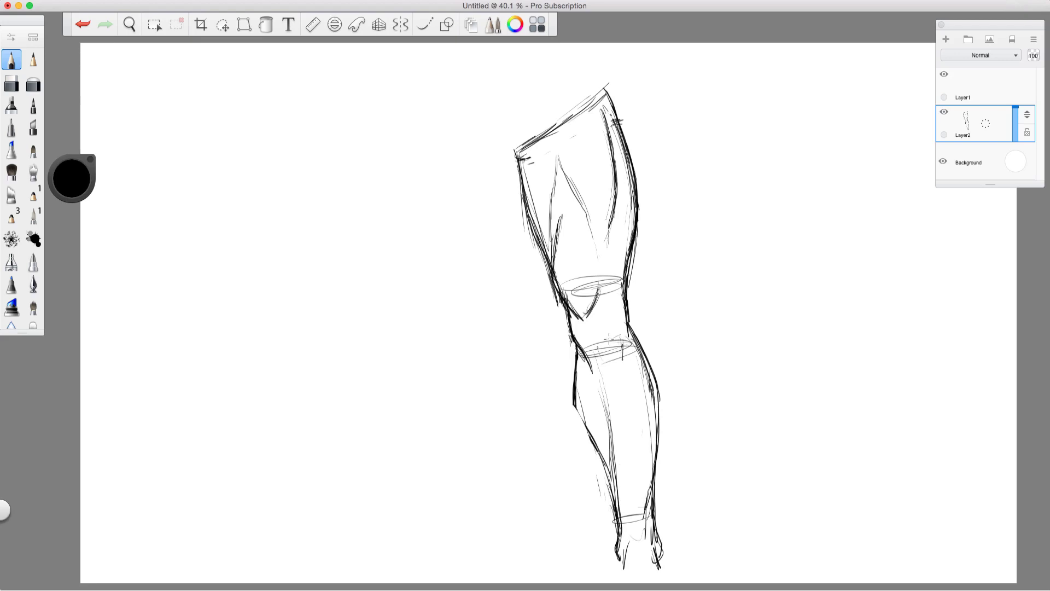
{"action": "mouse_move", "coordinate": [617, 334]}
{"action": "left_mouse_down"}
{"action": "mouse_move", "coordinate": [599, 334]}
{"action": "mouse_move", "coordinate": [623, 351]}
{"action": "left_mouse_up"}
{"action": "left_click_drag", "start_coordinate": [618, 311], "coordinate": [623, 332]}
Add a short stroke above the thigh, extend the foot lines and refine the muscle edge beside the kneecap
{"action": "left_click_drag", "start_coordinate": [581, 57], "coordinate": [586, 88]}
{"action": "left_click_drag", "start_coordinate": [652, 541], "coordinate": [667, 571]}
{"action": "mouse_move", "coordinate": [655, 550]}
{"action": "left_mouse_down"}
{"action": "mouse_move", "coordinate": [668, 575]}
{"action": "mouse_move", "coordinate": [627, 571]}
{"action": "left_mouse_up"}
{"action": "mouse_move", "coordinate": [606, 307]}
{"action": "left_mouse_down"}
{"action": "mouse_move", "coordinate": [598, 318]}
{"action": "mouse_move", "coordinate": [618, 307]}
{"action": "mouse_move", "coordinate": [619, 317]}
{"action": "mouse_move", "coordinate": [585, 317]}
{"action": "left_mouse_up"}
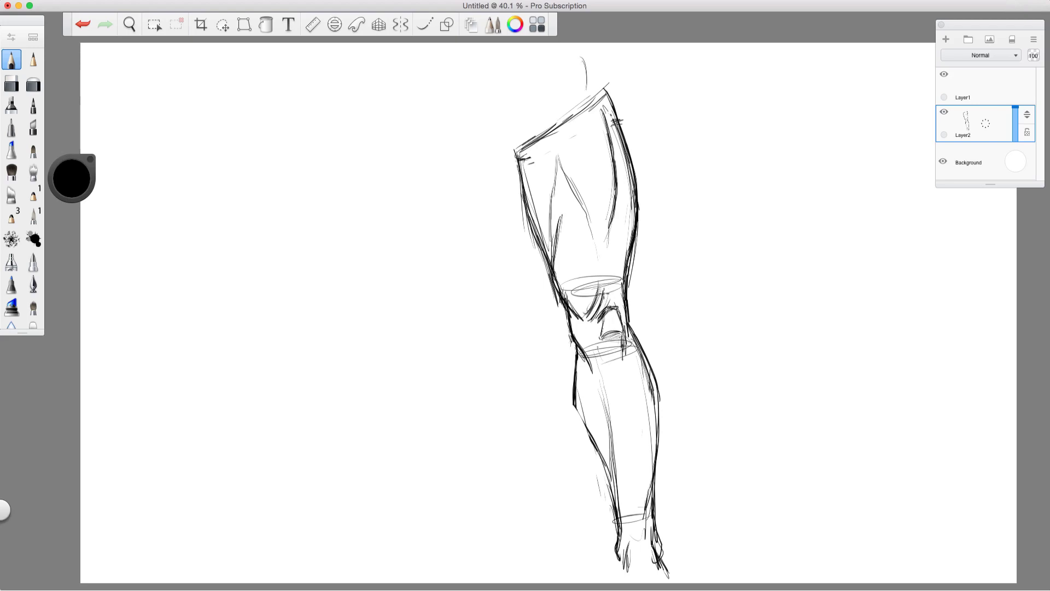
Clean away the ellipse above the knee and strengthen the inner thigh line and the left calf contour
{"action": "mouse_move", "coordinate": [601, 261]}
{"action": "left_mouse_down"}
{"action": "mouse_move", "coordinate": [591, 312]}
{"action": "mouse_move", "coordinate": [587, 284]}
{"action": "mouse_move", "coordinate": [574, 292]}
{"action": "mouse_move", "coordinate": [608, 275]}
{"action": "mouse_move", "coordinate": [615, 295]}
{"action": "left_mouse_up"}
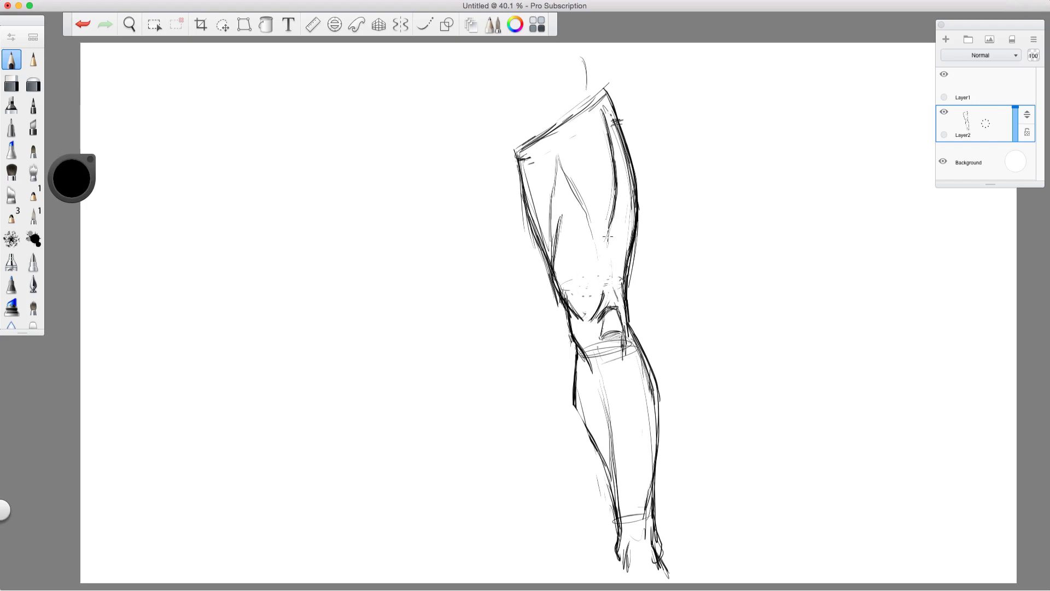
{"action": "left_click_drag", "start_coordinate": [573, 185], "coordinate": [590, 218]}
{"action": "mouse_move", "coordinate": [575, 359]}
{"action": "left_mouse_down"}
{"action": "mouse_move", "coordinate": [574, 402]}
{"action": "mouse_move", "coordinate": [615, 520]}
{"action": "left_mouse_up"}
Sketch the rounded thigh of a smaller second leg to the right of the main drawing
{"action": "mouse_move", "coordinate": [761, 204]}
{"action": "left_mouse_down"}
{"action": "mouse_move", "coordinate": [771, 258]}
{"action": "mouse_move", "coordinate": [798, 244]}
{"action": "mouse_move", "coordinate": [811, 163]}
{"action": "mouse_move", "coordinate": [819, 252]}
{"action": "left_mouse_up"}
{"action": "left_click_drag", "start_coordinate": [811, 164], "coordinate": [818, 256]}
{"action": "left_click_drag", "start_coordinate": [822, 213], "coordinate": [813, 161]}
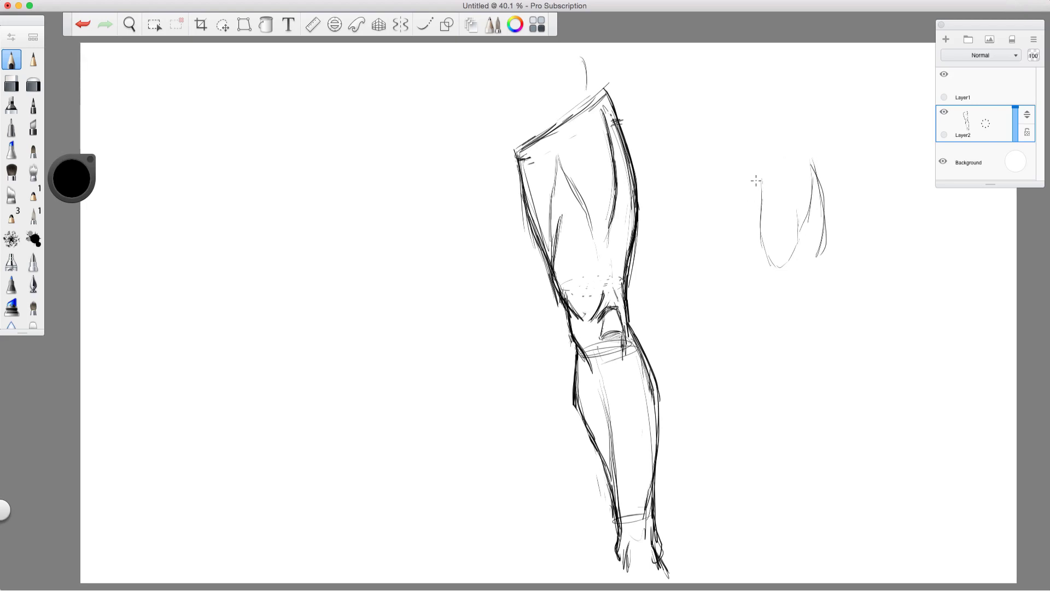
{"action": "left_click_drag", "start_coordinate": [754, 175], "coordinate": [760, 229]}
{"action": "left_click_drag", "start_coordinate": [764, 168], "coordinate": [763, 237]}
Sketch the knee and lower-leg outlines of the small leg down to the ankle
{"action": "mouse_move", "coordinate": [761, 199]}
{"action": "left_mouse_down"}
{"action": "mouse_move", "coordinate": [800, 154]}
{"action": "mouse_move", "coordinate": [822, 224]}
{"action": "mouse_move", "coordinate": [813, 290]}
{"action": "mouse_move", "coordinate": [781, 285]}
{"action": "mouse_move", "coordinate": [772, 321]}
{"action": "mouse_move", "coordinate": [789, 367]}
{"action": "left_mouse_up"}
{"action": "left_click_drag", "start_coordinate": [811, 285], "coordinate": [816, 396]}
{"action": "left_click_drag", "start_coordinate": [786, 354], "coordinate": [795, 396]}
{"action": "left_click_drag", "start_coordinate": [819, 342], "coordinate": [816, 367]}
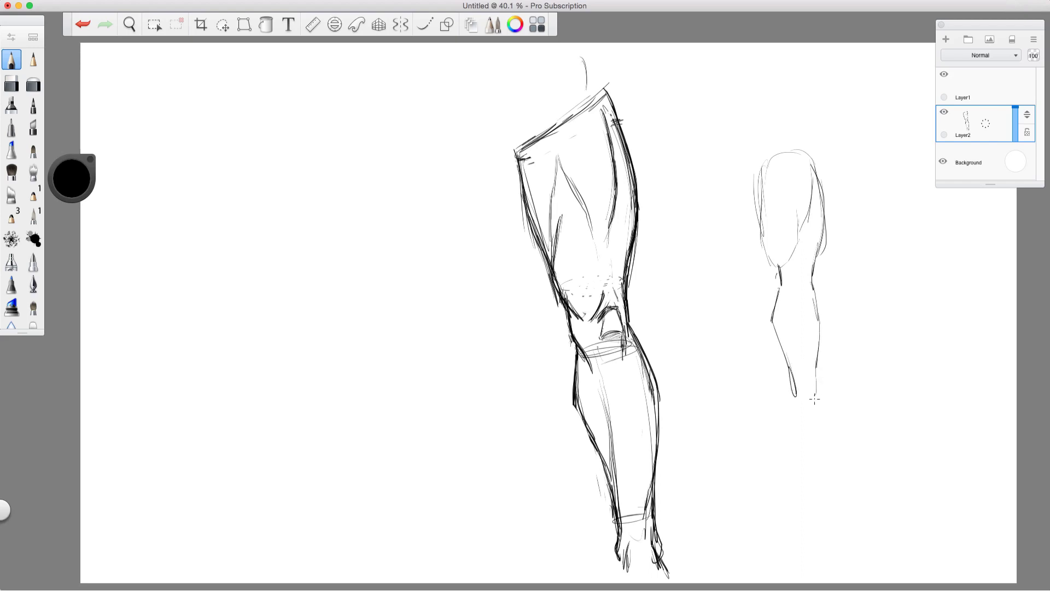
Draw the inner thigh muscle lines, the knee point and the shin line on the small leg
{"action": "mouse_move", "coordinate": [814, 404]}
{"action": "left_mouse_down"}
{"action": "mouse_move", "coordinate": [813, 290]}
{"action": "mouse_move", "coordinate": [767, 243]}
{"action": "mouse_move", "coordinate": [766, 197]}
{"action": "mouse_move", "coordinate": [794, 218]}
{"action": "left_mouse_up"}
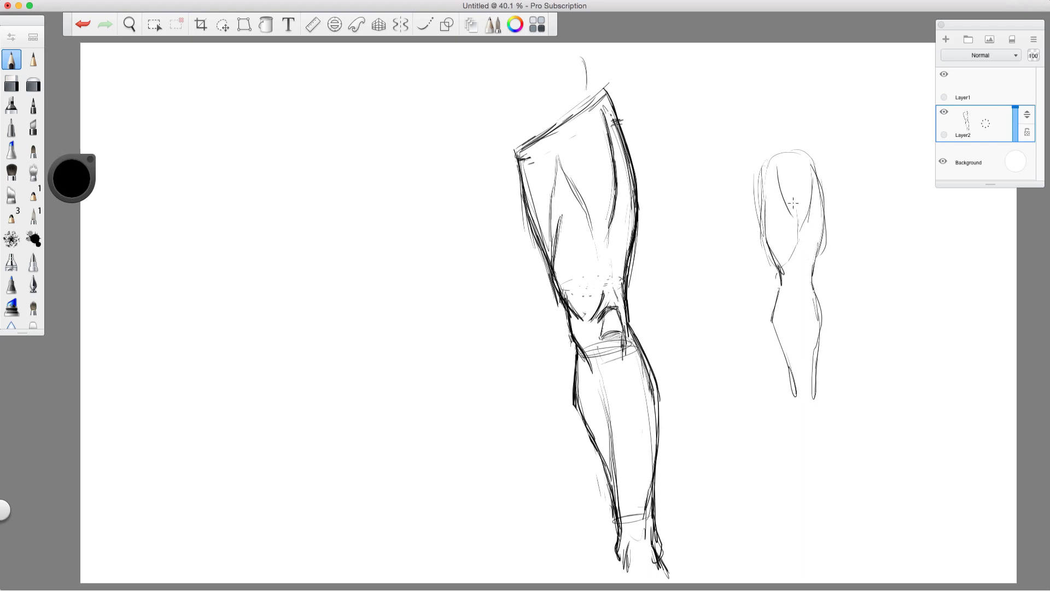
{"action": "left_click_drag", "start_coordinate": [811, 161], "coordinate": [805, 228]}
{"action": "mouse_move", "coordinate": [813, 167]}
{"action": "left_mouse_down"}
{"action": "mouse_move", "coordinate": [822, 208]}
{"action": "mouse_move", "coordinate": [798, 299]}
{"action": "left_mouse_up"}
{"action": "left_click_drag", "start_coordinate": [789, 283], "coordinate": [800, 326]}
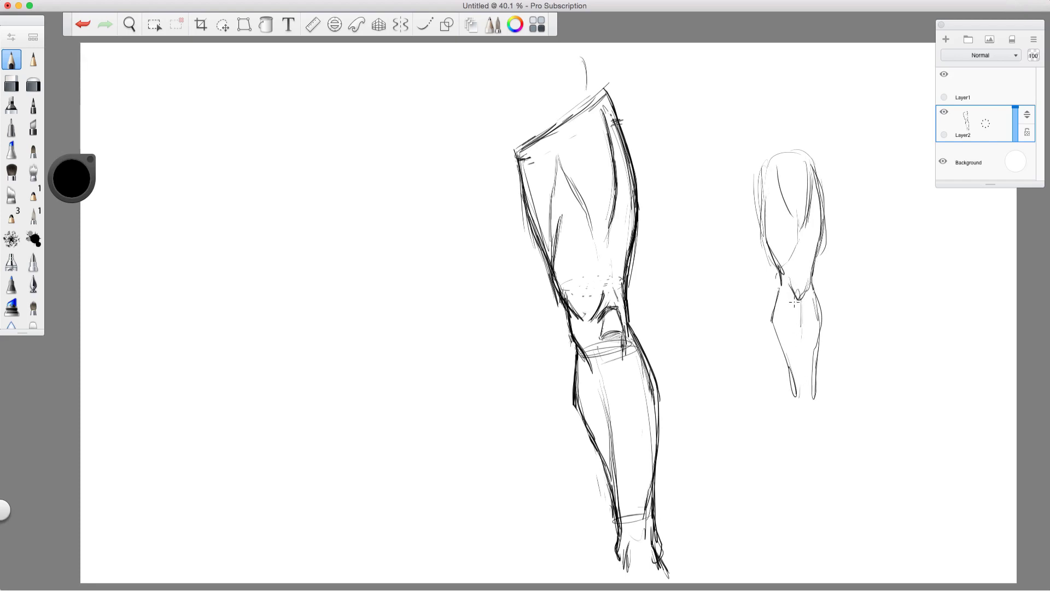
{"action": "mouse_move", "coordinate": [783, 273]}
{"action": "left_mouse_down"}
{"action": "mouse_move", "coordinate": [762, 224]}
{"action": "mouse_move", "coordinate": [762, 165]}
{"action": "left_mouse_up"}
Darken the main leg's muscle edge above the knee and extend the right inner thigh line past the top edge
{"action": "mouse_move", "coordinate": [596, 303]}
{"action": "left_mouse_down"}
{"action": "mouse_move", "coordinate": [589, 325]}
{"action": "mouse_move", "coordinate": [571, 309]}
{"action": "mouse_move", "coordinate": [588, 321]}
{"action": "mouse_move", "coordinate": [571, 326]}
{"action": "mouse_move", "coordinate": [562, 230]}
{"action": "left_mouse_up"}
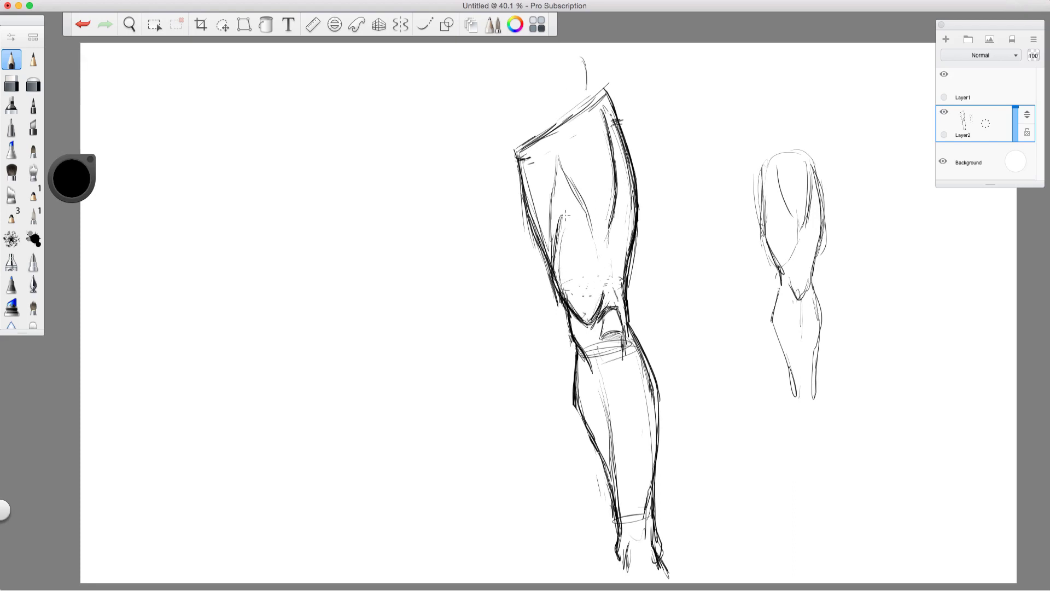
{"action": "left_click_drag", "start_coordinate": [556, 266], "coordinate": [566, 186]}
{"action": "left_click_drag", "start_coordinate": [611, 217], "coordinate": [607, 107]}
{"action": "left_click_drag", "start_coordinate": [615, 158], "coordinate": [601, 98]}
{"action": "mouse_move", "coordinate": [609, 140]}
{"action": "left_mouse_down"}
{"action": "mouse_move", "coordinate": [593, 91]}
{"action": "mouse_move", "coordinate": [618, 169]}
{"action": "left_mouse_up"}
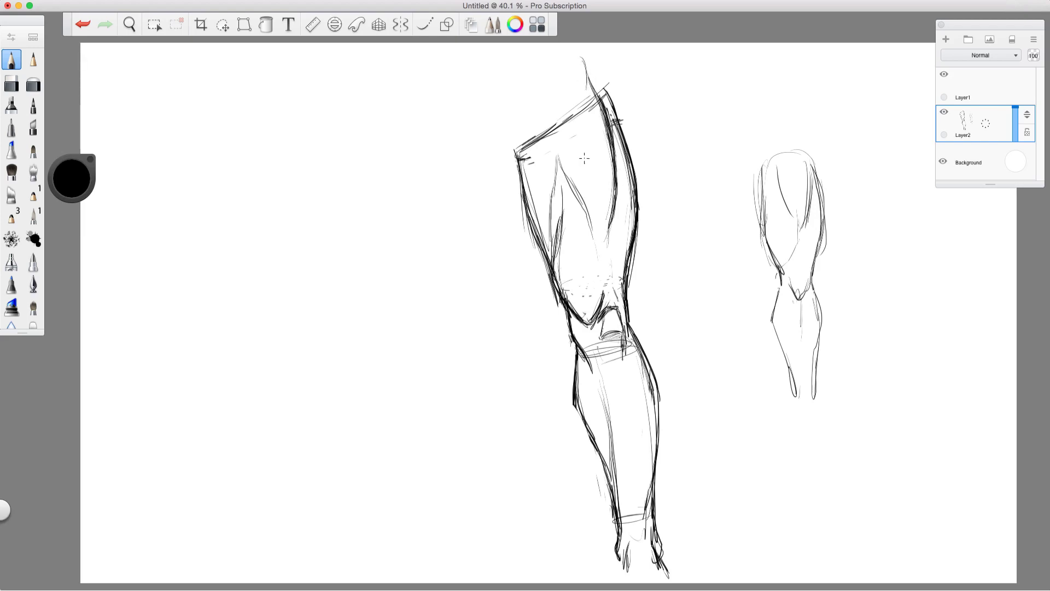
Undo a stray stroke beside the main leg and darken the V-shaped central muscle on the small leg's thigh
{"action": "left_click_drag", "start_coordinate": [518, 365], "coordinate": [533, 330]}
{"action": "key", "text": "super+z"}
{"action": "mouse_move", "coordinate": [782, 279]}
{"action": "left_mouse_down"}
{"action": "mouse_move", "coordinate": [767, 225]}
{"action": "mouse_move", "coordinate": [766, 241]}
{"action": "mouse_move", "coordinate": [798, 234]}
{"action": "left_mouse_up"}
{"action": "left_click_drag", "start_coordinate": [773, 175], "coordinate": [787, 213]}
{"action": "left_click_drag", "start_coordinate": [807, 158], "coordinate": [804, 235]}
{"action": "mouse_move", "coordinate": [803, 155]}
{"action": "left_mouse_down"}
{"action": "mouse_move", "coordinate": [812, 221]}
{"action": "mouse_move", "coordinate": [802, 241]}
{"action": "left_mouse_up"}
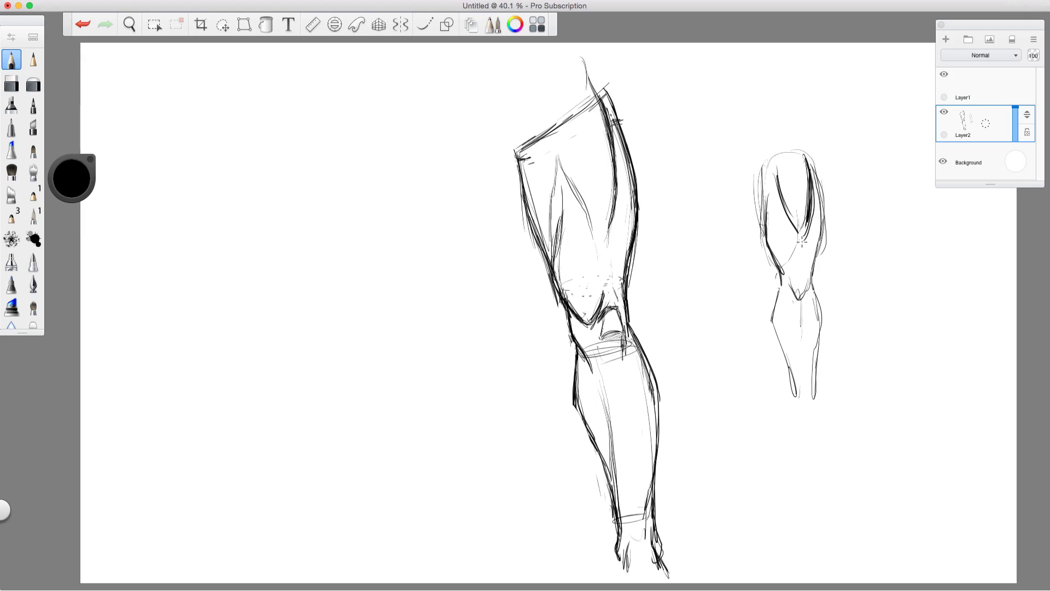
Draw the small leg's kneecap and reinforce its lower-leg contours
{"action": "mouse_move", "coordinate": [775, 164]}
{"action": "left_mouse_down"}
{"action": "mouse_move", "coordinate": [802, 241]}
{"action": "mouse_move", "coordinate": [806, 157]}
{"action": "mouse_move", "coordinate": [820, 250]}
{"action": "mouse_move", "coordinate": [810, 270]}
{"action": "mouse_move", "coordinate": [788, 268]}
{"action": "mouse_move", "coordinate": [806, 289]}
{"action": "left_mouse_up"}
{"action": "left_click_drag", "start_coordinate": [796, 262], "coordinate": [794, 376]}
{"action": "mouse_move", "coordinate": [808, 284]}
{"action": "left_mouse_down"}
{"action": "mouse_move", "coordinate": [822, 320]}
{"action": "mouse_move", "coordinate": [815, 362]}
{"action": "left_mouse_up"}
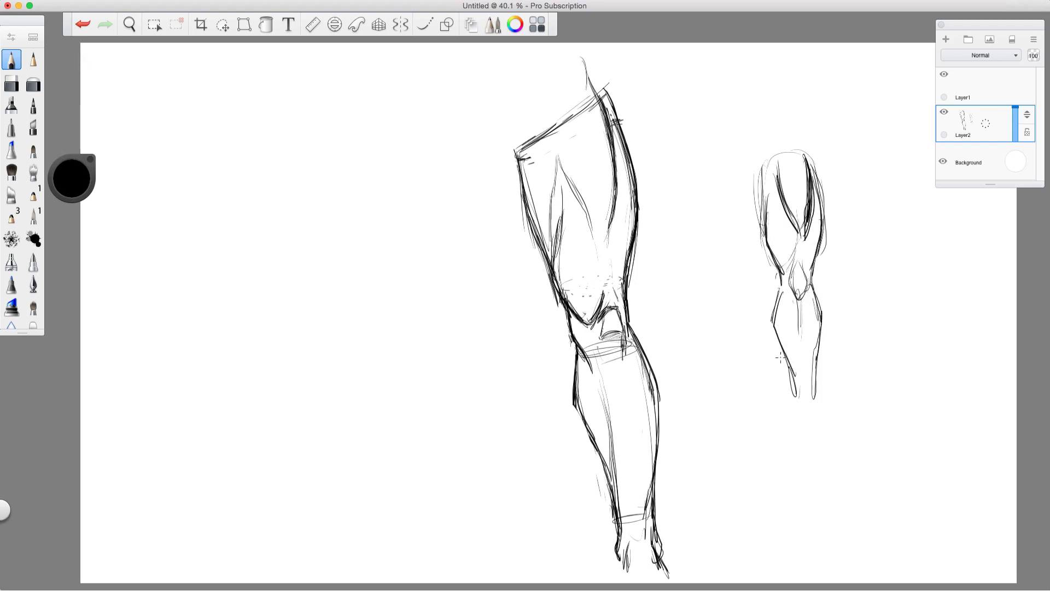
{"action": "left_click_drag", "start_coordinate": [778, 322], "coordinate": [791, 393]}
{"action": "left_click_drag", "start_coordinate": [815, 341], "coordinate": [812, 398]}
Refine the main leg's calf contour and draw long vertical muscle lines inside the lower leg
{"action": "mouse_move", "coordinate": [576, 376]}
{"action": "left_mouse_down"}
{"action": "mouse_move", "coordinate": [574, 349]}
{"action": "mouse_move", "coordinate": [580, 408]}
{"action": "mouse_move", "coordinate": [613, 485]}
{"action": "left_mouse_up"}
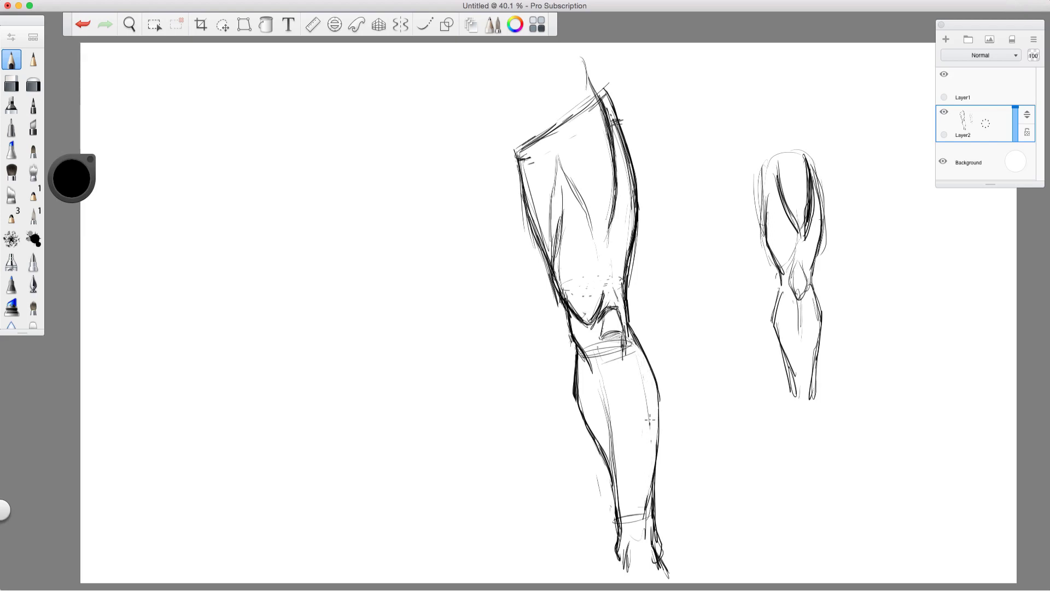
{"action": "mouse_move", "coordinate": [648, 332]}
{"action": "left_mouse_down"}
{"action": "mouse_move", "coordinate": [669, 383]}
{"action": "mouse_move", "coordinate": [663, 490]}
{"action": "left_mouse_up"}
{"action": "key", "text": "ctrl+z"}
{"action": "mouse_move", "coordinate": [617, 367]}
{"action": "left_mouse_down"}
{"action": "mouse_move", "coordinate": [637, 443]}
{"action": "mouse_move", "coordinate": [631, 485]}
{"action": "left_mouse_up"}
{"action": "left_click_drag", "start_coordinate": [615, 415], "coordinate": [618, 444]}
{"action": "mouse_move", "coordinate": [633, 381]}
{"action": "left_mouse_down"}
{"action": "mouse_move", "coordinate": [634, 464]}
{"action": "mouse_move", "coordinate": [634, 415]}
{"action": "left_mouse_up"}
{"action": "left_click_drag", "start_coordinate": [638, 426], "coordinate": [635, 467]}
{"action": "left_click_drag", "start_coordinate": [645, 422], "coordinate": [649, 460]}
{"action": "left_click_drag", "start_coordinate": [643, 402], "coordinate": [648, 483]}
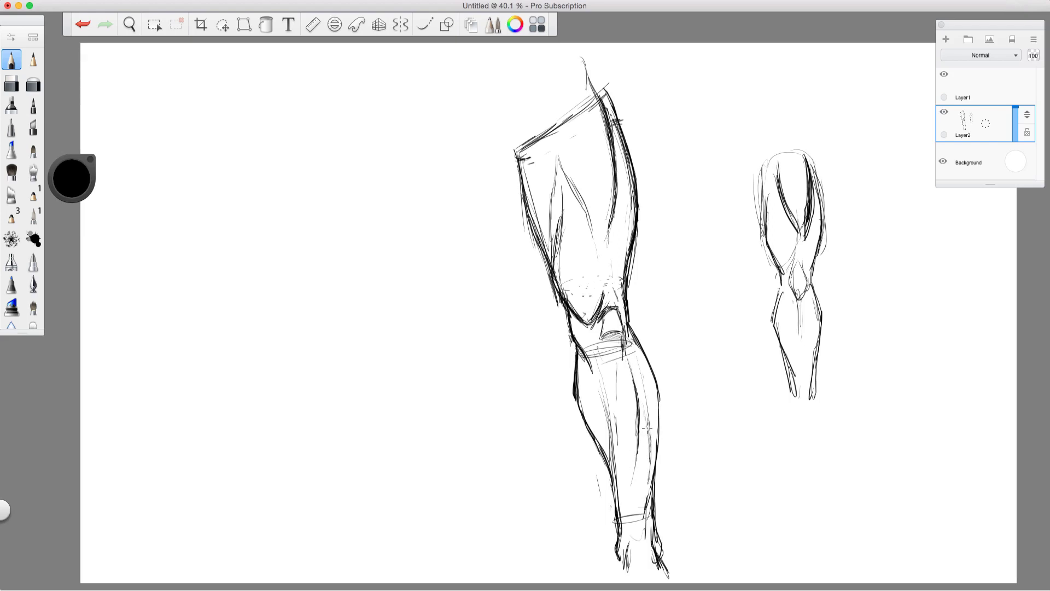
Darken the main leg's shin line and add short tendon strokes just below the kneecap
{"action": "left_click_drag", "start_coordinate": [598, 382], "coordinate": [610, 450]}
{"action": "left_click_drag", "start_coordinate": [608, 429], "coordinate": [611, 454]}
{"action": "left_click_drag", "start_coordinate": [606, 348], "coordinate": [607, 365]}
{"action": "left_click_drag", "start_coordinate": [609, 348], "coordinate": [611, 370]}
{"action": "left_click_drag", "start_coordinate": [606, 356], "coordinate": [615, 367]}
{"action": "mouse_move", "coordinate": [619, 351]}
{"action": "left_mouse_down"}
{"action": "mouse_move", "coordinate": [633, 366]}
{"action": "mouse_move", "coordinate": [598, 363]}
{"action": "mouse_move", "coordinate": [631, 354]}
{"action": "left_mouse_up"}
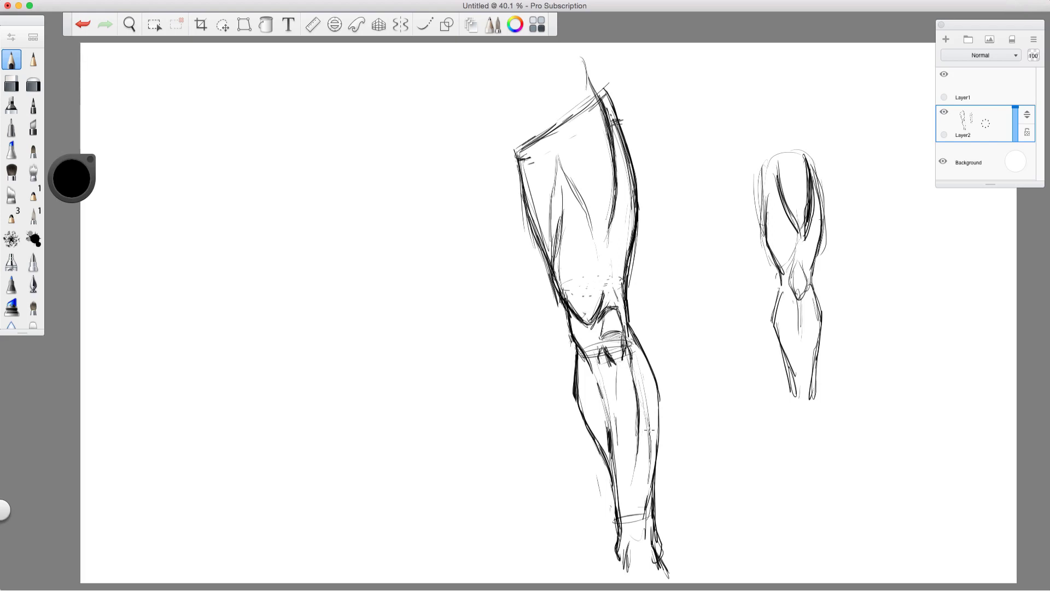
Add strokes at the main leg's ankle and across the top edge of its thigh
{"action": "left_click_drag", "start_coordinate": [630, 526], "coordinate": [623, 561]}
{"action": "left_click_drag", "start_coordinate": [559, 127], "coordinate": [553, 140]}
{"action": "left_click_drag", "start_coordinate": [588, 69], "coordinate": [599, 97]}
Set the drawing colour to bright red
{"action": "left_click", "coordinate": [71, 174]}
{"action": "left_click", "coordinate": [93, 176]}
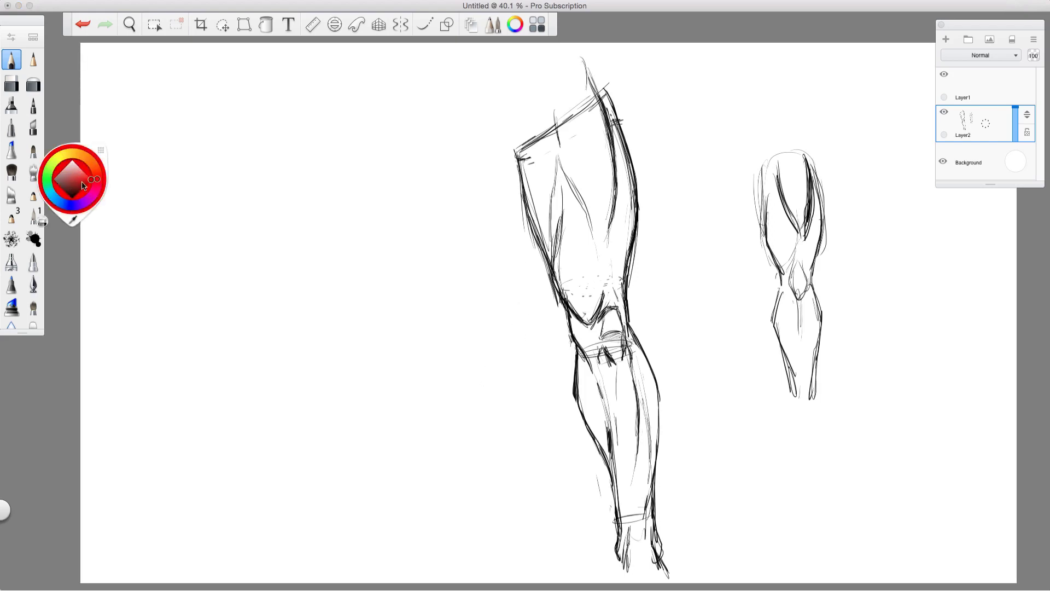
Try red directional arrows along the main leg's thigh muscles, undoing each one
{"action": "mouse_move", "coordinate": [555, 358]}
{"action": "left_mouse_down"}
{"action": "mouse_move", "coordinate": [550, 306]}
{"action": "mouse_move", "coordinate": [599, 119]}
{"action": "mouse_move", "coordinate": [588, 78]}
{"action": "mouse_move", "coordinate": [603, 82]}
{"action": "left_mouse_up"}
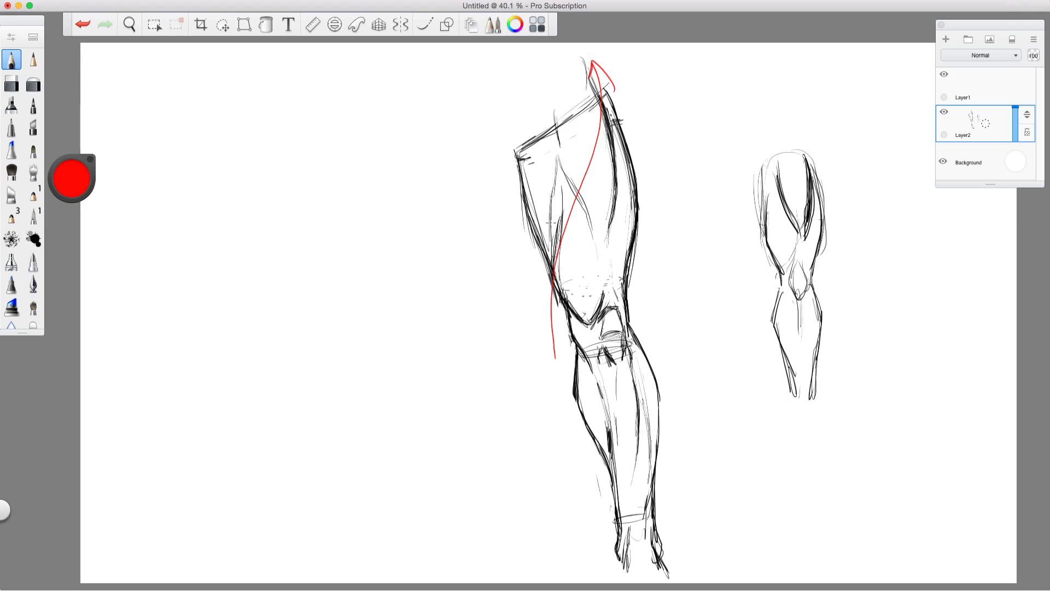
{"action": "key", "text": "super+z"}
{"action": "mouse_move", "coordinate": [531, 318]}
{"action": "left_mouse_down"}
{"action": "mouse_move", "coordinate": [499, 127]}
{"action": "mouse_move", "coordinate": [512, 139]}
{"action": "left_mouse_up"}
{"action": "key", "text": "super+z"}
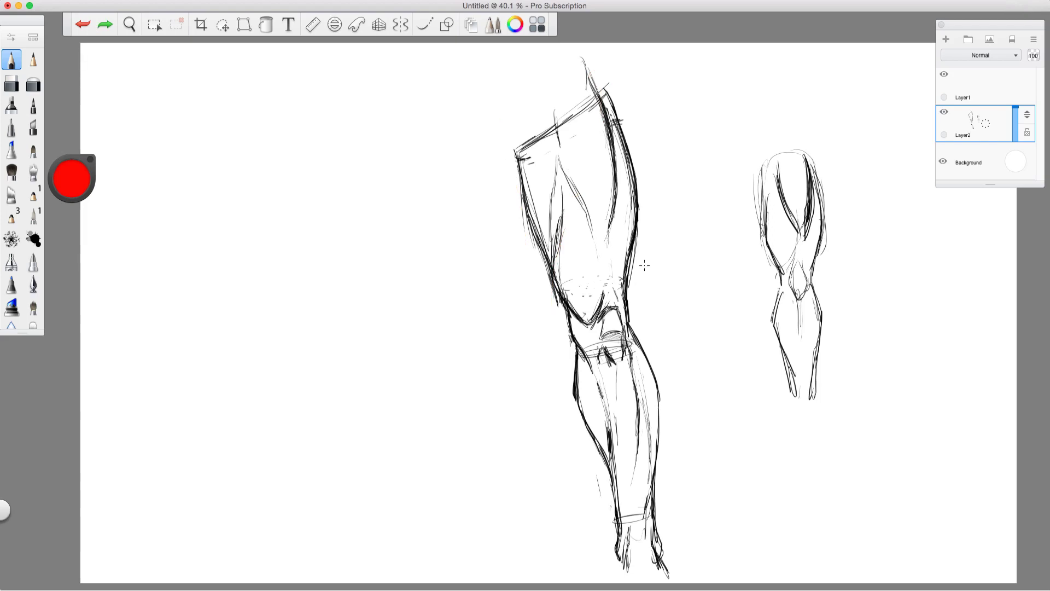
{"action": "mouse_move", "coordinate": [606, 282]}
{"action": "left_mouse_down"}
{"action": "mouse_move", "coordinate": [574, 88]}
{"action": "mouse_move", "coordinate": [572, 96]}
{"action": "mouse_move", "coordinate": [590, 94]}
{"action": "left_mouse_up"}
{"action": "mouse_move", "coordinate": [597, 260]}
{"action": "left_mouse_down"}
{"action": "mouse_move", "coordinate": [606, 286]}
{"action": "mouse_move", "coordinate": [616, 264]}
{"action": "left_mouse_up"}
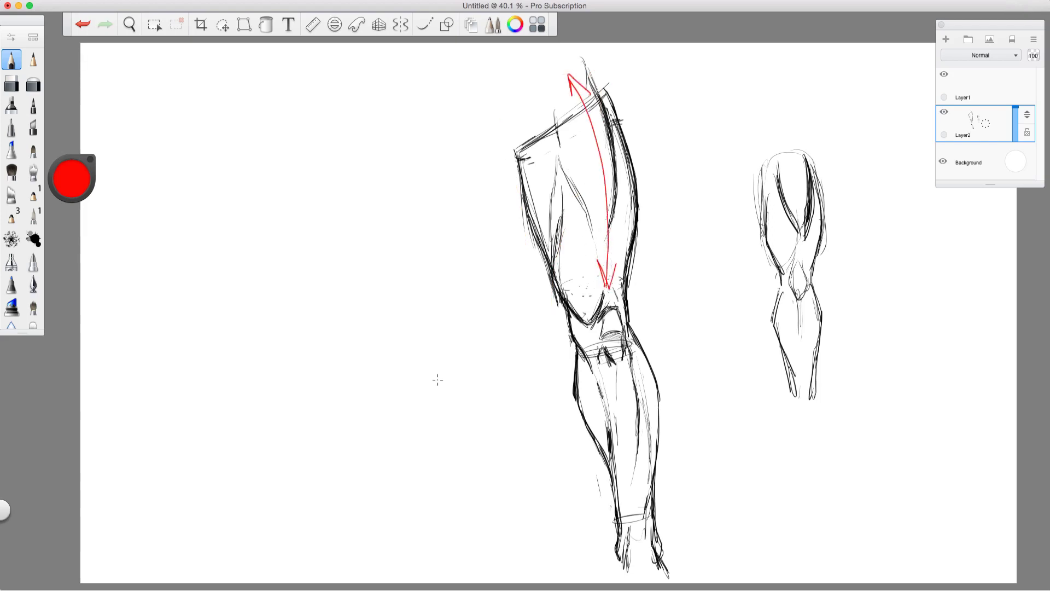
{"action": "key", "text": "super+z"}
{"action": "key", "text": "super+z"}
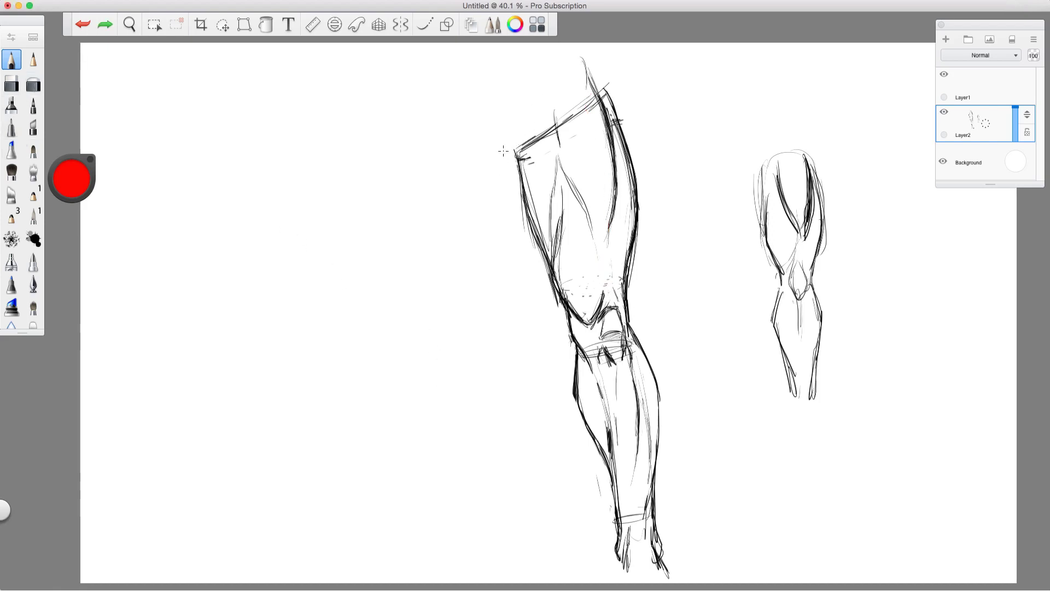
Fade the left part of the main leg's line work with an enlarged soft eraser
{"action": "left_click", "coordinate": [34, 83]}
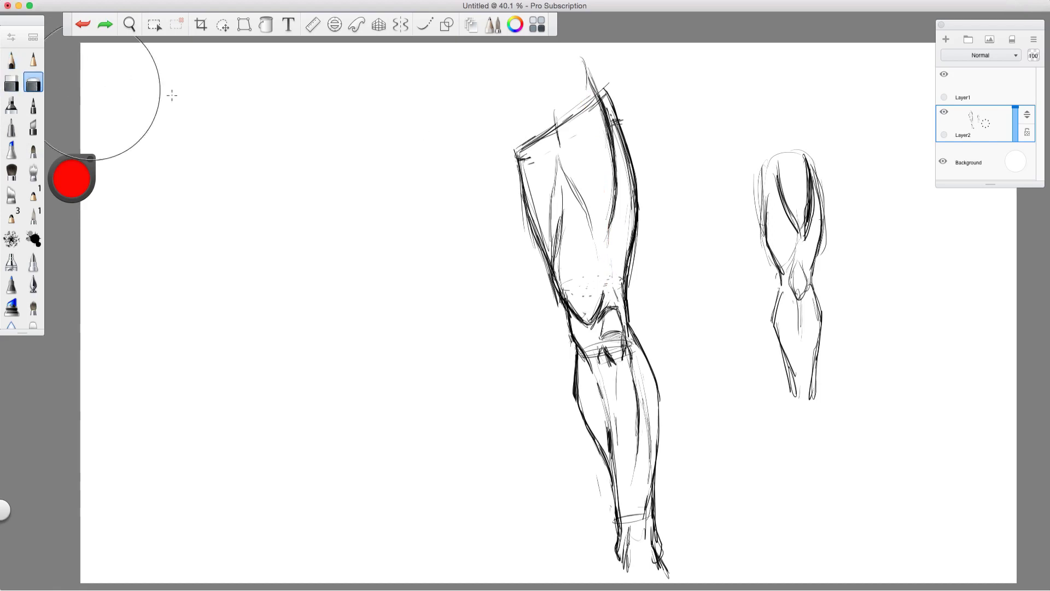
{"action": "key", "text": "bracketright"}
{"action": "key", "text": "bracketright"}
{"action": "key", "text": "bracketright"}
{"action": "key", "text": "bracketright"}
{"action": "key", "text": "bracketright"}
{"action": "key", "text": "bracketright"}
{"action": "key", "text": "bracketright"}
{"action": "key", "text": "bracketright"}
{"action": "key", "text": "bracketright"}
{"action": "key", "text": "bracketright"}
{"action": "key", "text": "bracketright"}
{"action": "key", "text": "bracketright"}
{"action": "key", "text": "bracketright"}
{"action": "key", "text": "bracketright"}
{"action": "key", "text": "bracketright"}
{"action": "left_click_drag", "start_coordinate": [518, 168], "coordinate": [619, 455]}
Set the soft eraser size to 351 and fade the remaining dark lines of the main leg's thigh and calf
{"action": "key", "text": "bracketleft"}
{"action": "key", "text": "bracketleft"}
{"action": "key", "text": "bracketleft"}
{"action": "key", "text": "bracketleft"}
{"action": "key", "text": "bracketleft"}
{"action": "key", "text": "bracketleft"}
{"action": "key", "text": "bracketleft"}
{"action": "key", "text": "bracketleft"}
{"action": "key", "text": "bracketleft"}
{"action": "key", "text": "bracketleft"}
{"action": "key", "text": "bracketleft"}
{"action": "key", "text": "bracketleft"}
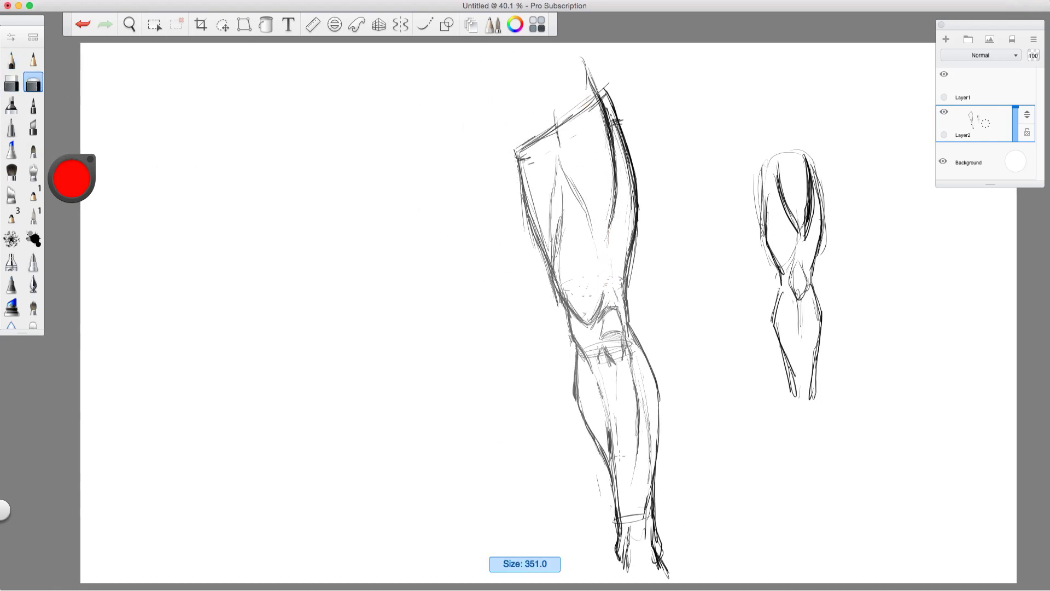
{"action": "left_click_drag", "start_coordinate": [607, 138], "coordinate": [623, 262]}
{"action": "left_click_drag", "start_coordinate": [612, 159], "coordinate": [625, 205]}
{"action": "left_click_drag", "start_coordinate": [632, 306], "coordinate": [633, 492]}
{"action": "left_click_drag", "start_coordinate": [581, 305], "coordinate": [604, 465]}
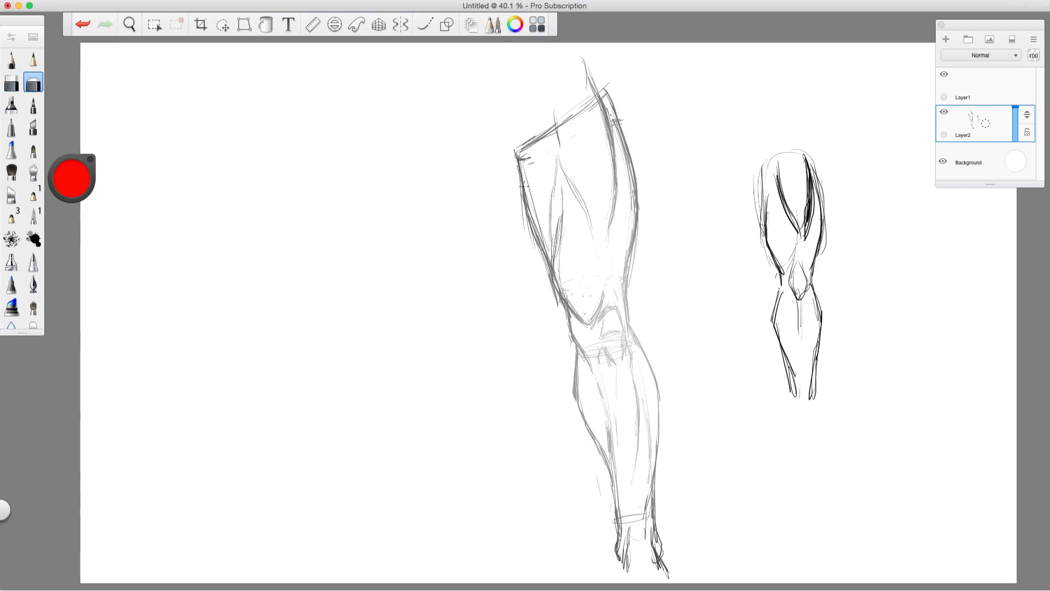
Fade the whole main leg's line work to a pale underdrawing with repeated soft eraser passes
{"action": "left_click_drag", "start_coordinate": [524, 186], "coordinate": [566, 303]}
{"action": "left_click_drag", "start_coordinate": [582, 158], "coordinate": [633, 338]}
{"action": "left_click_drag", "start_coordinate": [612, 75], "coordinate": [634, 218]}
{"action": "left_click_drag", "start_coordinate": [642, 348], "coordinate": [628, 553]}
{"action": "mouse_move", "coordinate": [581, 286]}
{"action": "left_mouse_down"}
{"action": "mouse_move", "coordinate": [586, 414]}
{"action": "mouse_move", "coordinate": [601, 465]}
{"action": "left_mouse_up"}
{"action": "left_click_drag", "start_coordinate": [587, 118], "coordinate": [623, 262]}
{"action": "left_click_drag", "start_coordinate": [541, 181], "coordinate": [585, 479]}
{"action": "mouse_move", "coordinate": [586, 479]}
{"action": "left_mouse_down"}
{"action": "mouse_move", "coordinate": [638, 504]}
{"action": "mouse_move", "coordinate": [639, 547]}
{"action": "left_mouse_up"}
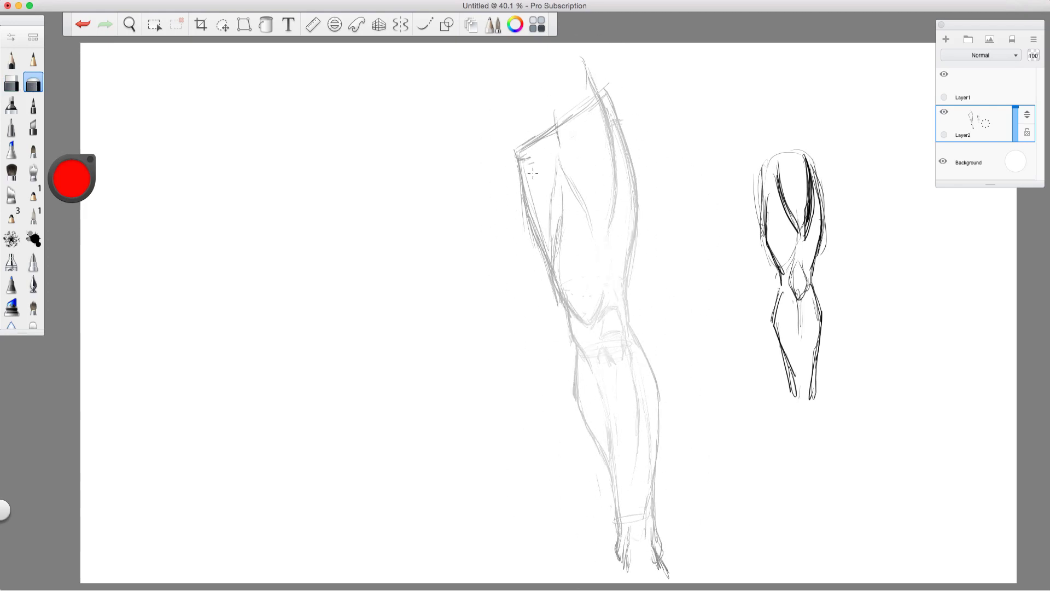
{"action": "left_click_drag", "start_coordinate": [533, 173], "coordinate": [553, 274]}
{"action": "mouse_move", "coordinate": [541, 139]}
{"action": "left_mouse_down"}
{"action": "mouse_move", "coordinate": [591, 117]}
{"action": "mouse_move", "coordinate": [661, 478]}
{"action": "mouse_move", "coordinate": [658, 558]}
{"action": "left_mouse_up"}
{"action": "left_click_drag", "start_coordinate": [595, 389], "coordinate": [549, 262]}
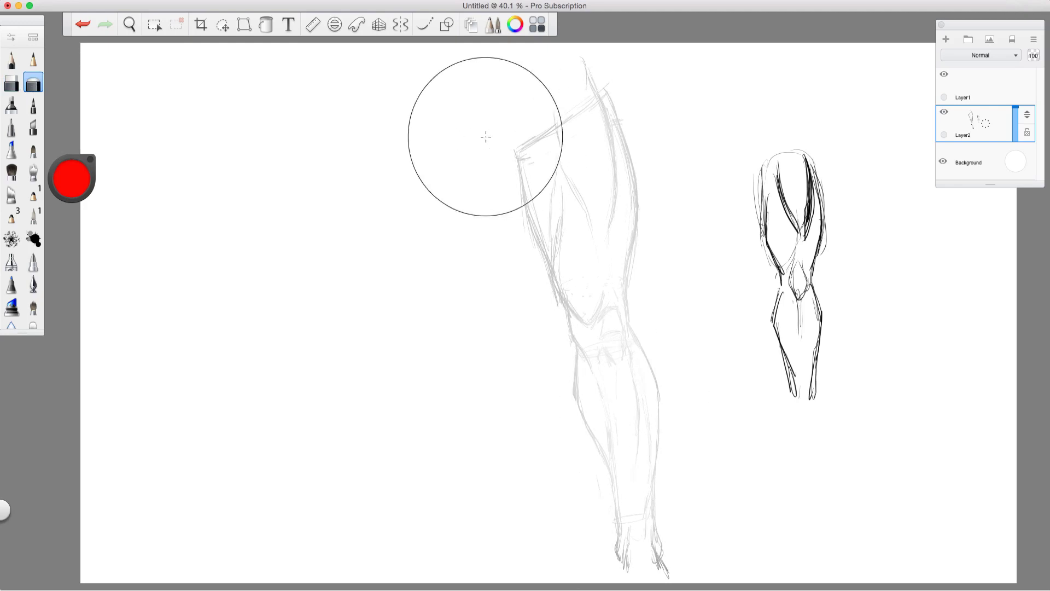
Set the drawing colour to black and redraw the main leg's full outer contour and inner calf contour with the pencil
{"action": "mouse_move", "coordinate": [77, 175]}
{"action": "left_mouse_down"}
{"action": "mouse_move", "coordinate": [70, 168]}
{"action": "mouse_move", "coordinate": [72, 229]}
{"action": "left_mouse_up"}
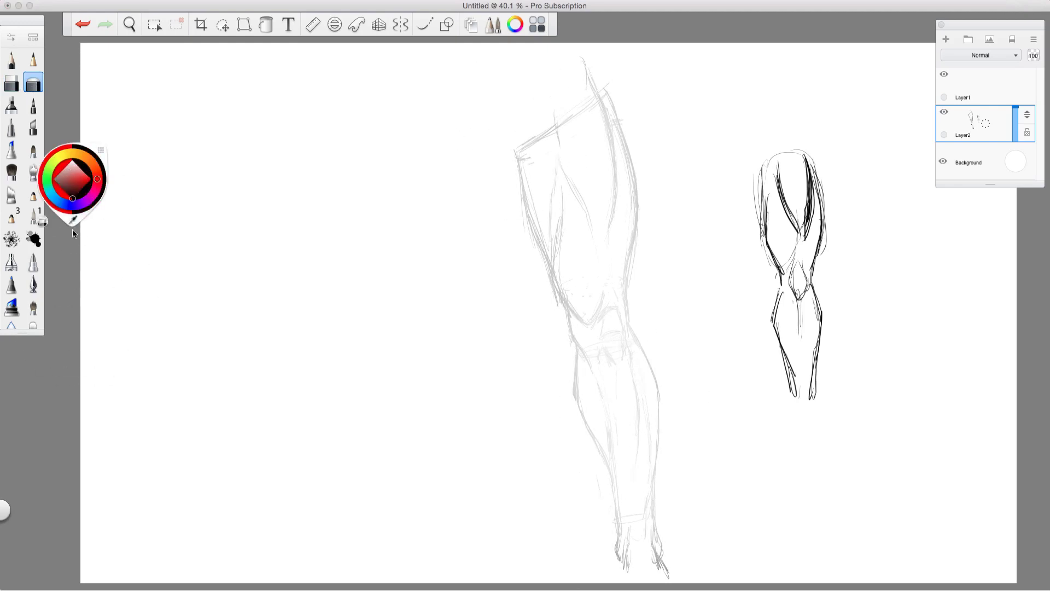
{"action": "left_click", "coordinate": [11, 64]}
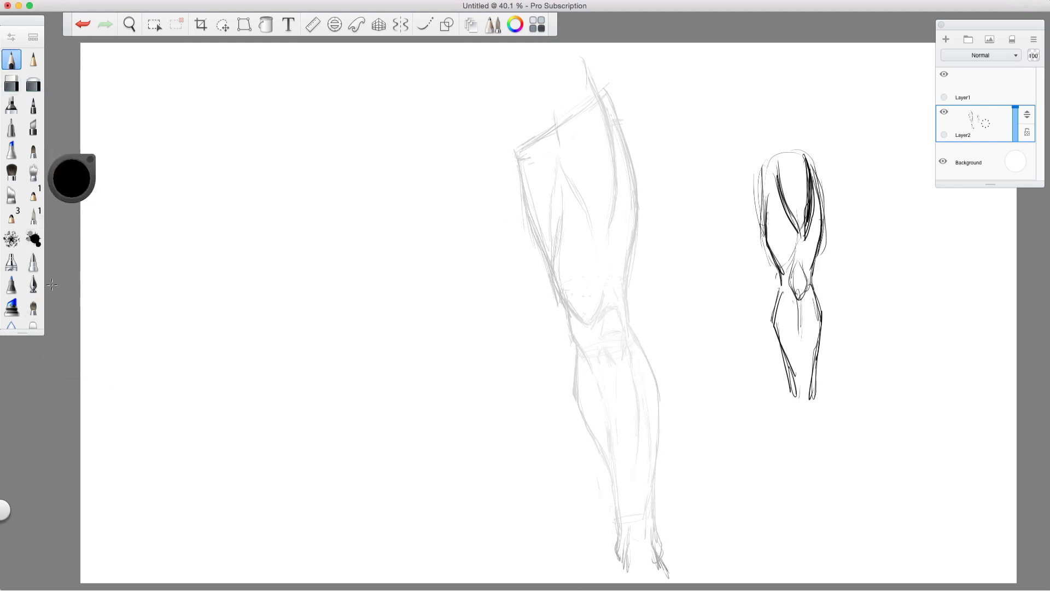
{"action": "left_click_drag", "start_coordinate": [602, 86], "coordinate": [630, 169]}
{"action": "mouse_move", "coordinate": [618, 115]}
{"action": "left_mouse_down"}
{"action": "mouse_move", "coordinate": [636, 198]}
{"action": "mouse_move", "coordinate": [625, 306]}
{"action": "mouse_move", "coordinate": [657, 389]}
{"action": "mouse_move", "coordinate": [655, 440]}
{"action": "left_mouse_up"}
{"action": "left_click_drag", "start_coordinate": [653, 510], "coordinate": [652, 514]}
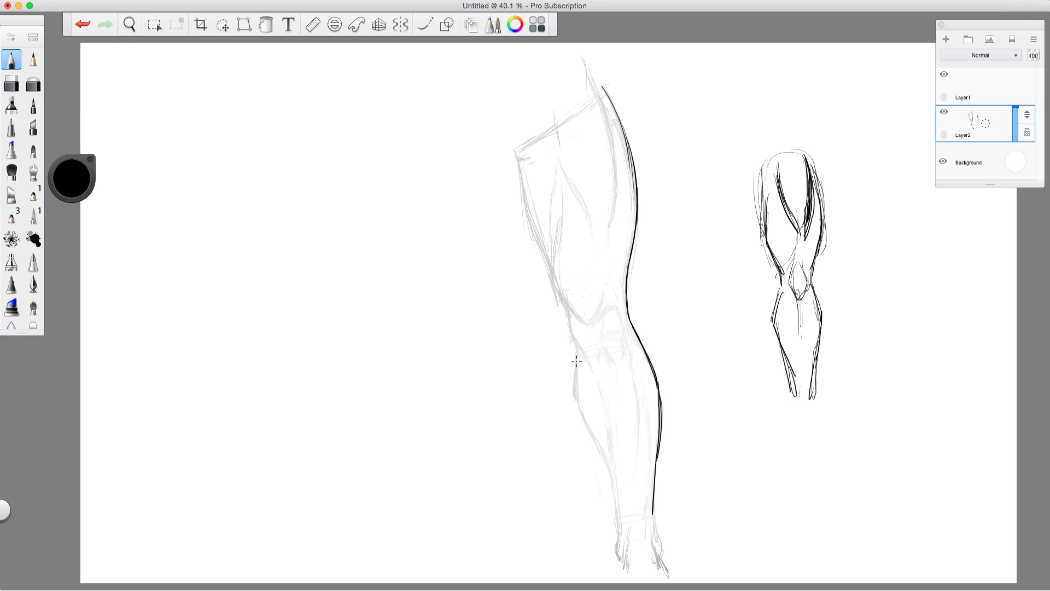
{"action": "mouse_move", "coordinate": [577, 351]}
{"action": "left_mouse_down"}
{"action": "mouse_move", "coordinate": [575, 406]}
{"action": "mouse_move", "coordinate": [602, 453]}
{"action": "left_mouse_up"}
{"action": "mouse_move", "coordinate": [586, 419]}
{"action": "left_mouse_down"}
{"action": "mouse_move", "coordinate": [610, 462]}
{"action": "mouse_move", "coordinate": [617, 548]}
{"action": "left_mouse_up"}
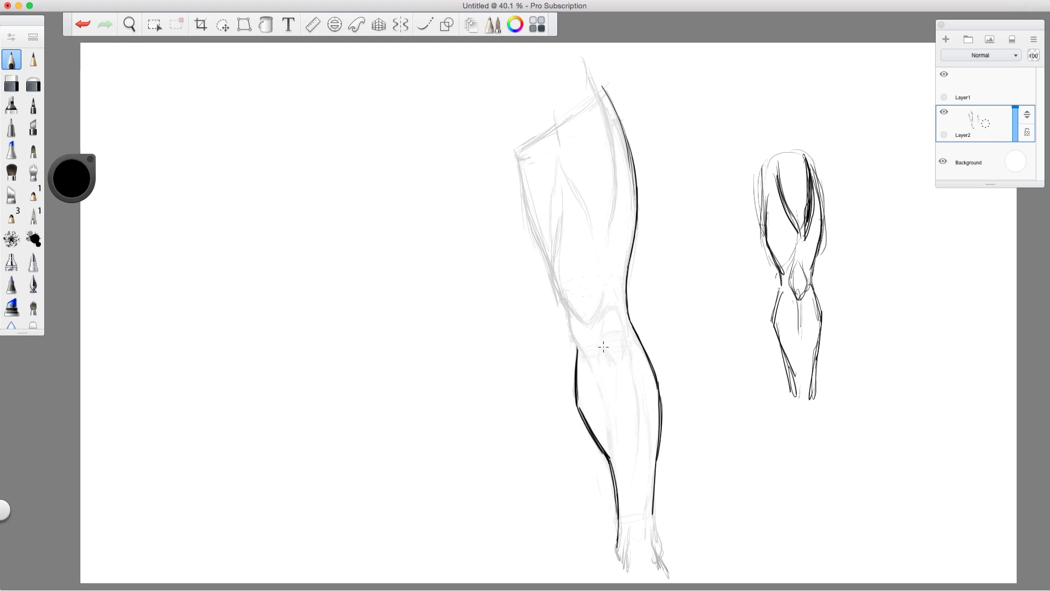
Redraw the main leg's kneecap, patellar tendon and the teardrop muscle curve on the inner side above the knee
{"action": "mouse_move", "coordinate": [603, 346]}
{"action": "left_mouse_down"}
{"action": "mouse_move", "coordinate": [610, 362]}
{"action": "mouse_move", "coordinate": [625, 360]}
{"action": "mouse_move", "coordinate": [605, 336]}
{"action": "mouse_move", "coordinate": [625, 337]}
{"action": "mouse_move", "coordinate": [618, 318]}
{"action": "mouse_move", "coordinate": [600, 330]}
{"action": "mouse_move", "coordinate": [599, 306]}
{"action": "mouse_move", "coordinate": [624, 320]}
{"action": "mouse_move", "coordinate": [614, 292]}
{"action": "left_mouse_up"}
{"action": "left_click_drag", "start_coordinate": [609, 353], "coordinate": [612, 365]}
{"action": "left_click_drag", "start_coordinate": [574, 309], "coordinate": [587, 328]}
{"action": "mouse_move", "coordinate": [559, 260]}
{"action": "left_mouse_down"}
{"action": "mouse_move", "coordinate": [563, 287]}
{"action": "mouse_move", "coordinate": [559, 178]}
{"action": "mouse_move", "coordinate": [598, 236]}
{"action": "left_mouse_up"}
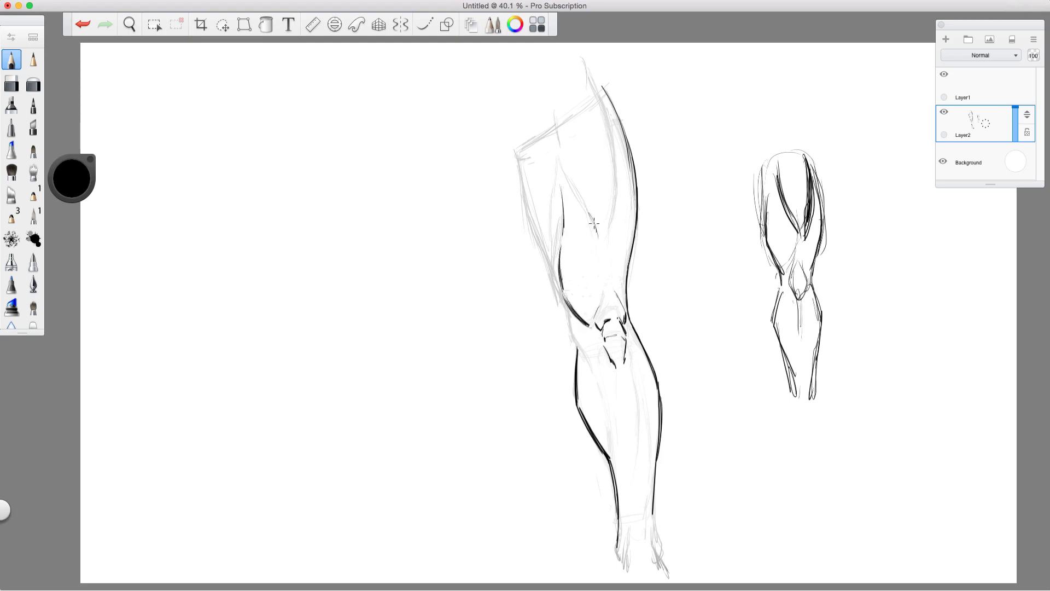
Draw the main leg's central and outer thigh muscle divisions, from the hip down to just above the kneecap
{"action": "left_click_drag", "start_coordinate": [581, 198], "coordinate": [596, 230]}
{"action": "left_click_drag", "start_coordinate": [596, 95], "coordinate": [616, 164]}
{"action": "left_click_drag", "start_coordinate": [610, 123], "coordinate": [605, 230]}
{"action": "left_click_drag", "start_coordinate": [616, 167], "coordinate": [612, 200]}
{"action": "left_click_drag", "start_coordinate": [602, 103], "coordinate": [592, 88]}
{"action": "left_click_drag", "start_coordinate": [601, 278], "coordinate": [599, 305]}
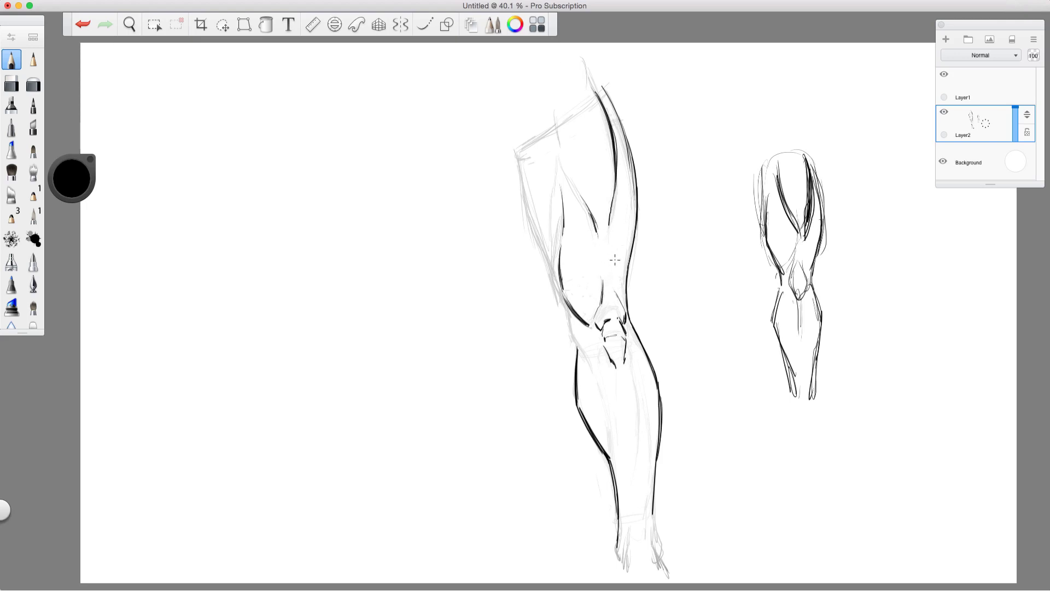
{"action": "left_click_drag", "start_coordinate": [628, 266], "coordinate": [623, 295]}
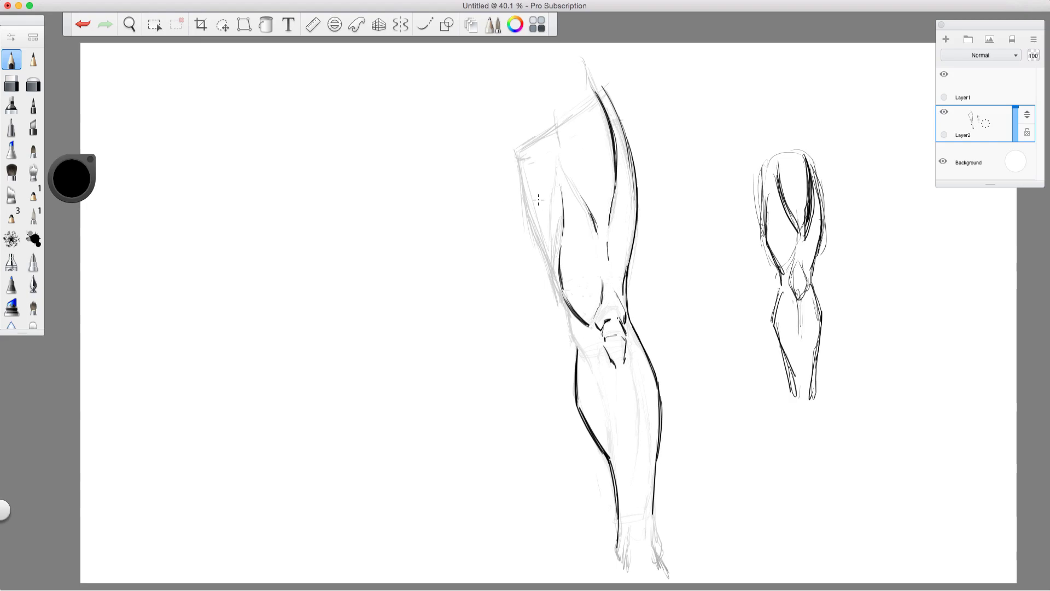
Redraw the main leg's inner thigh contour and the muscle band wrapping past the knee into the upper calf
{"action": "left_click_drag", "start_coordinate": [519, 195], "coordinate": [522, 205]}
{"action": "left_click_drag", "start_coordinate": [514, 164], "coordinate": [543, 266]}
{"action": "left_click_drag", "start_coordinate": [516, 187], "coordinate": [543, 258]}
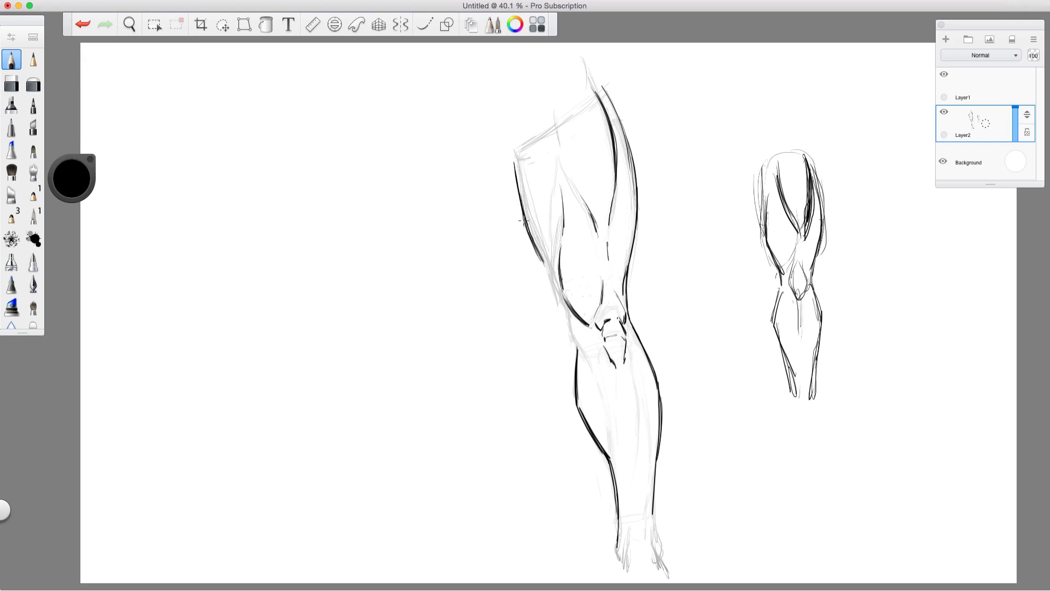
{"action": "left_click_drag", "start_coordinate": [539, 249], "coordinate": [548, 264]}
{"action": "left_click_drag", "start_coordinate": [544, 219], "coordinate": [563, 313]}
{"action": "mouse_move", "coordinate": [548, 270]}
{"action": "left_mouse_down"}
{"action": "mouse_move", "coordinate": [569, 337]}
{"action": "mouse_move", "coordinate": [599, 382]}
{"action": "left_mouse_up"}
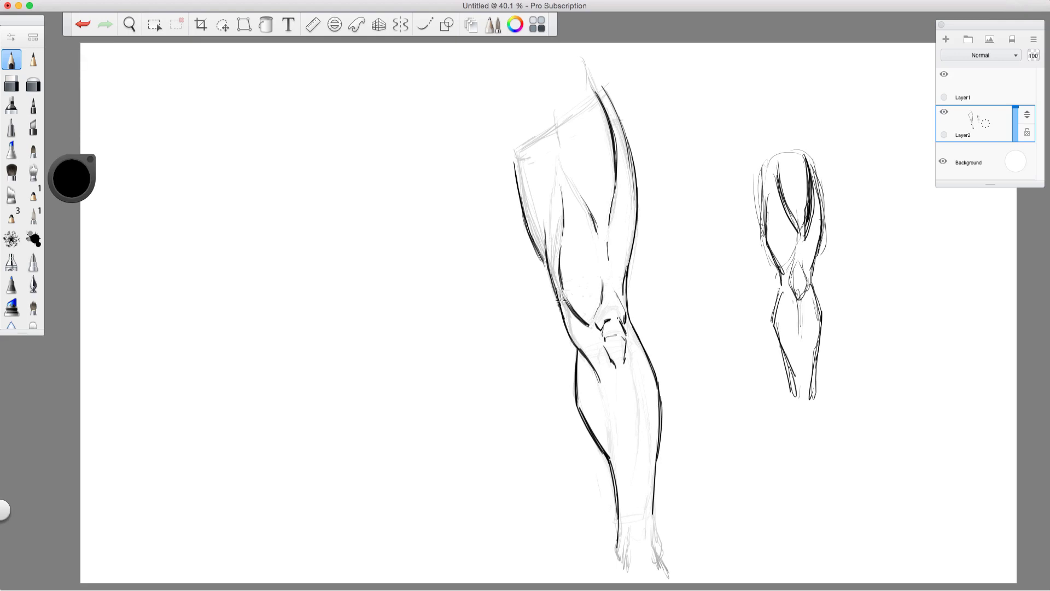
Draw the main leg's shin and calf muscle divisions and darken the ankle lines
{"action": "left_click_drag", "start_coordinate": [554, 309], "coordinate": [561, 295]}
{"action": "key", "text": "super+z"}
{"action": "mouse_move", "coordinate": [576, 346]}
{"action": "left_mouse_down"}
{"action": "mouse_move", "coordinate": [602, 384]}
{"action": "mouse_move", "coordinate": [615, 457]}
{"action": "left_mouse_up"}
{"action": "left_click_drag", "start_coordinate": [627, 358], "coordinate": [646, 466]}
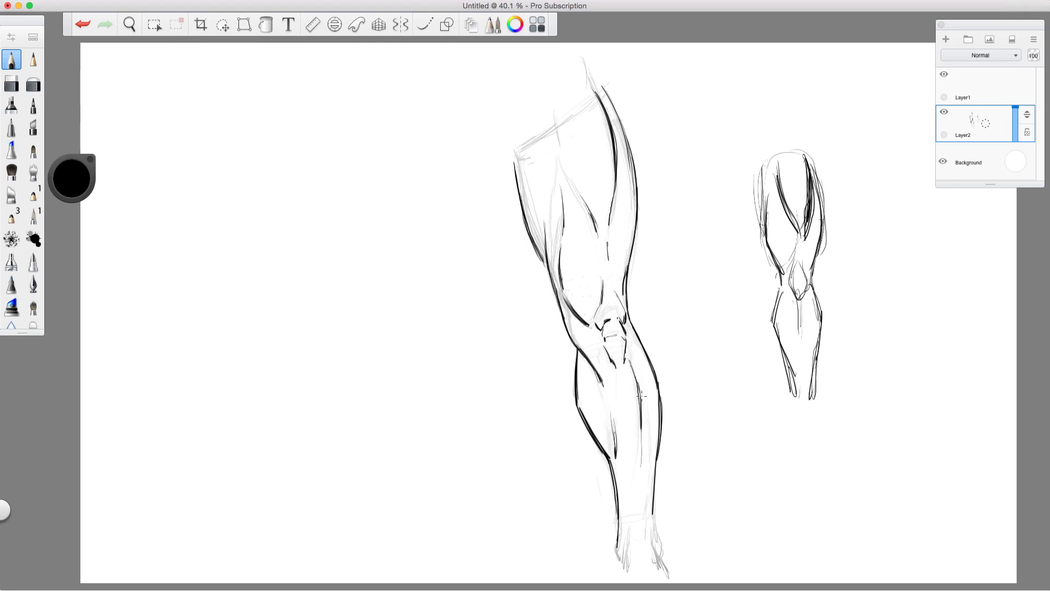
{"action": "left_click_drag", "start_coordinate": [649, 414], "coordinate": [658, 459]}
{"action": "mouse_move", "coordinate": [651, 509]}
{"action": "left_mouse_down"}
{"action": "mouse_move", "coordinate": [660, 542]}
{"action": "mouse_move", "coordinate": [621, 566]}
{"action": "mouse_move", "coordinate": [661, 567]}
{"action": "mouse_move", "coordinate": [620, 563]}
{"action": "mouse_move", "coordinate": [664, 543]}
{"action": "mouse_move", "coordinate": [660, 553]}
{"action": "left_mouse_up"}
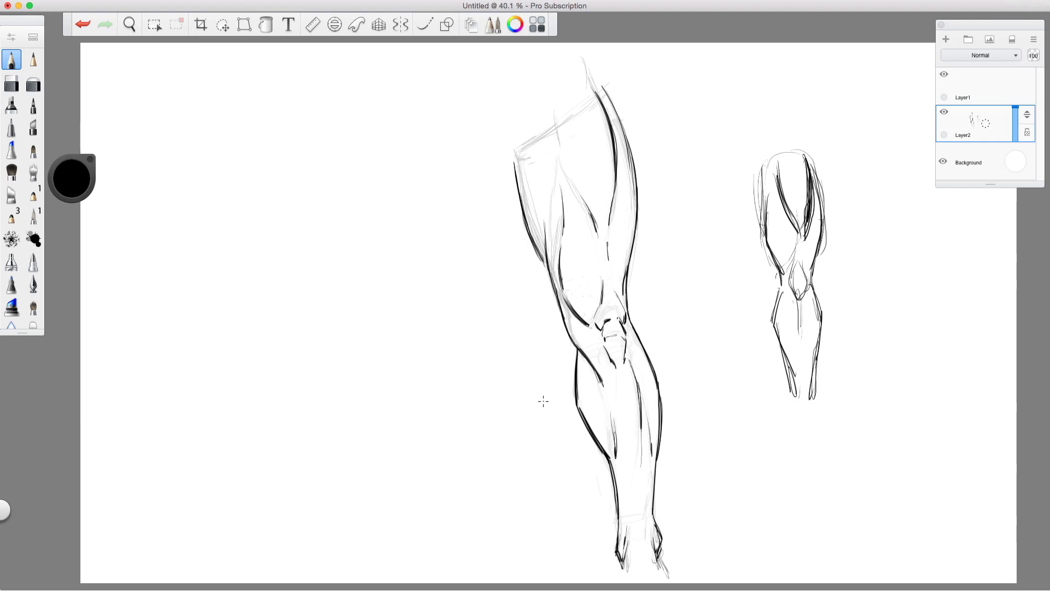
Reinforce the main leg's ankle and rework the lower outer thigh contour slightly outward down to the knee
{"action": "left_click_drag", "start_coordinate": [650, 509], "coordinate": [662, 540]}
{"action": "left_click_drag", "start_coordinate": [638, 183], "coordinate": [632, 279]}
{"action": "left_click_drag", "start_coordinate": [636, 226], "coordinate": [630, 320]}
{"action": "key", "text": "super+z"}
{"action": "key", "text": "super+z"}
{"action": "key", "text": "super+z"}
{"action": "key", "text": "super+z"}
{"action": "key", "text": "super+z"}
{"action": "key", "text": "super+z"}
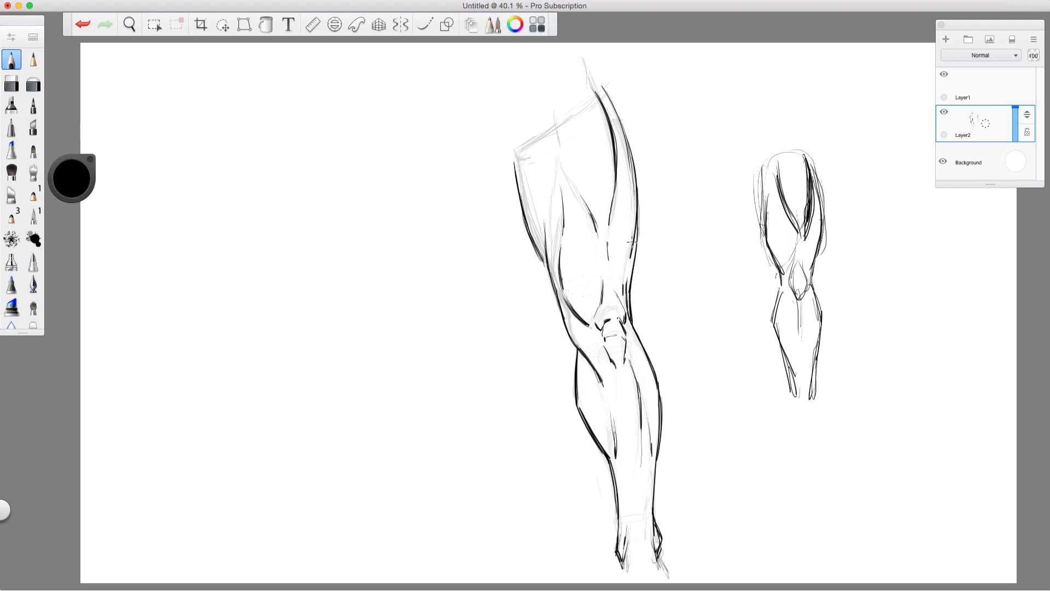
{"action": "key", "text": "super+z"}
{"action": "key", "text": "super+z"}
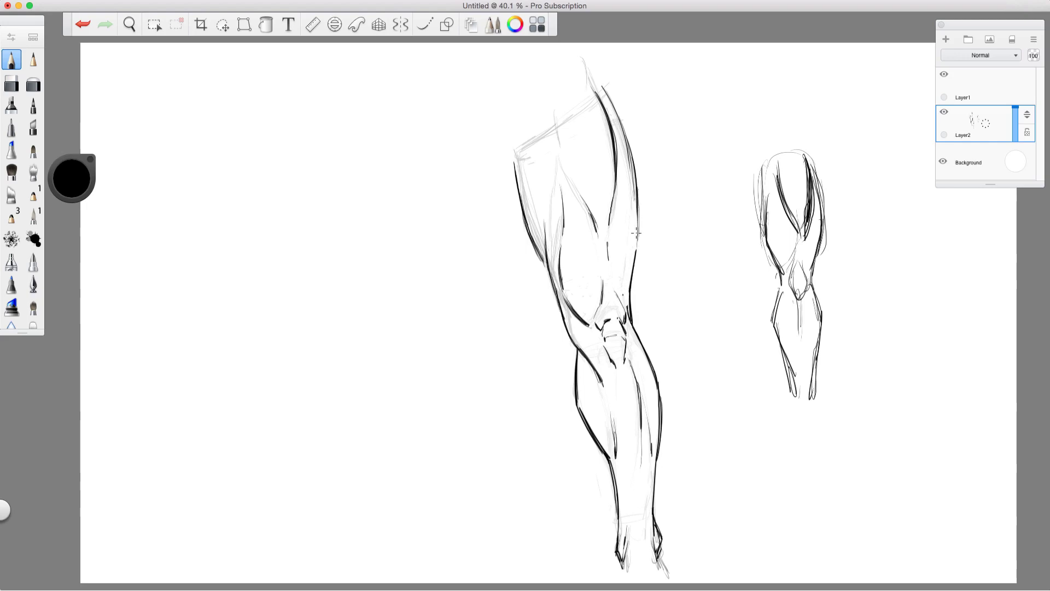
Redraw the main leg's outer thigh with a fuller bulge and hatch the patellar tendon below the kneecap
{"action": "key", "text": "super+z"}
{"action": "key", "text": "super+z"}
{"action": "key", "text": "super+z"}
{"action": "key", "text": "super+z"}
{"action": "mouse_move", "coordinate": [630, 145]}
{"action": "left_mouse_down"}
{"action": "mouse_move", "coordinate": [643, 241]}
{"action": "mouse_move", "coordinate": [629, 285]}
{"action": "mouse_move", "coordinate": [643, 245]}
{"action": "left_mouse_up"}
{"action": "left_click_drag", "start_coordinate": [630, 290], "coordinate": [640, 342]}
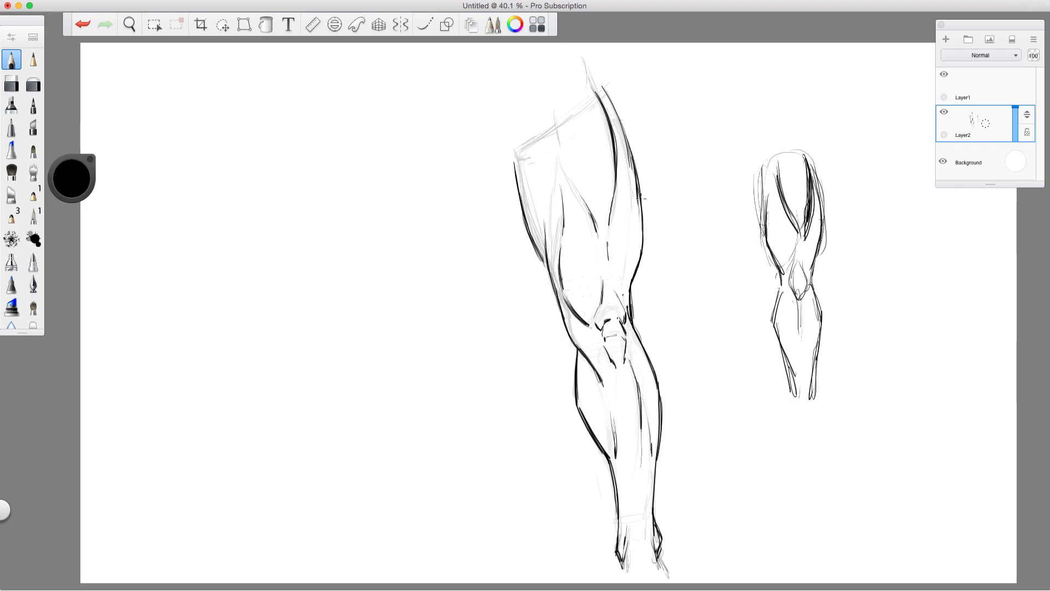
{"action": "key", "text": "super+z"}
{"action": "key", "text": "super+z"}
{"action": "key", "text": "super+z"}
{"action": "key", "text": "super+z"}
{"action": "key", "text": "super+z"}
{"action": "key", "text": "super+z"}
{"action": "mouse_move", "coordinate": [605, 335]}
{"action": "left_mouse_down"}
{"action": "mouse_move", "coordinate": [609, 361]}
{"action": "mouse_move", "coordinate": [626, 365]}
{"action": "left_mouse_up"}
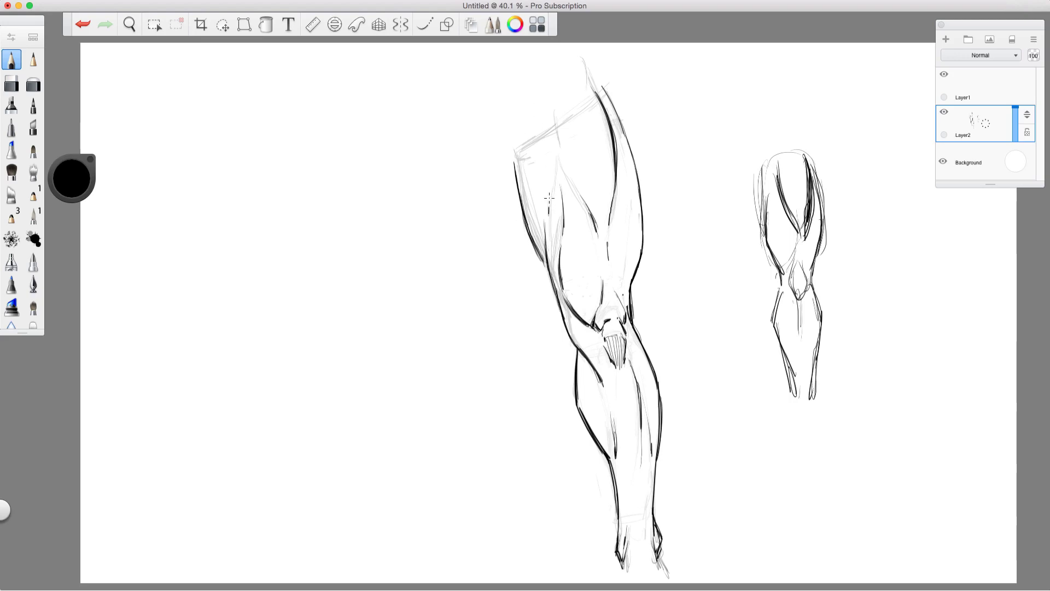
Try a long curved line running from the main leg's inner thigh up past the hip
{"action": "mouse_move", "coordinate": [549, 196]}
{"action": "left_mouse_down"}
{"action": "mouse_move", "coordinate": [547, 213]}
{"action": "mouse_move", "coordinate": [557, 150]}
{"action": "mouse_move", "coordinate": [594, 57]}
{"action": "left_mouse_up"}
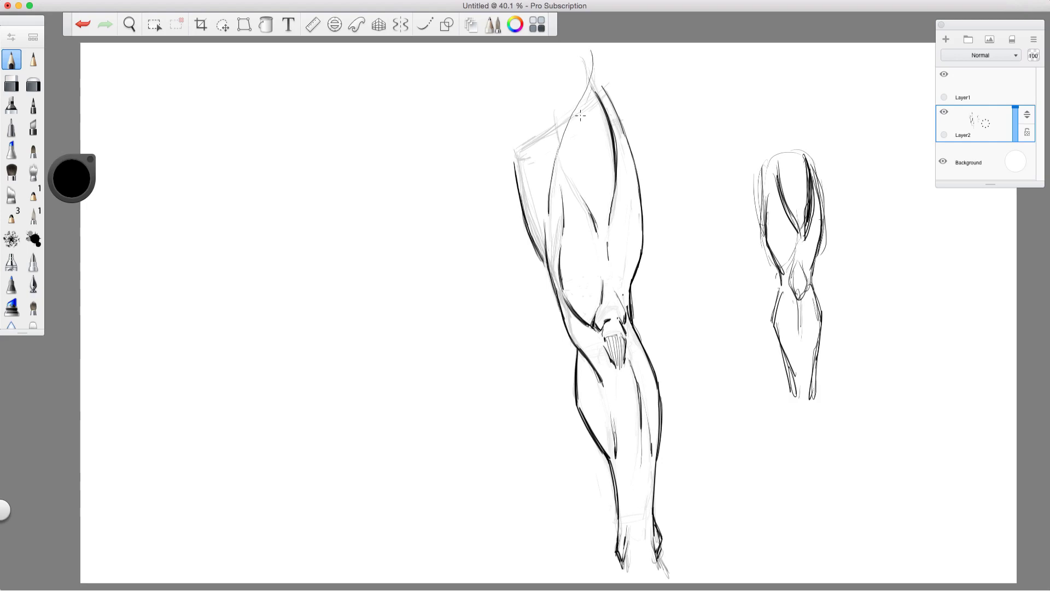
{"action": "left_click_drag", "start_coordinate": [585, 104], "coordinate": [567, 146]}
{"action": "key", "text": "super+z"}
{"action": "key", "text": "super+z"}
{"action": "key", "text": "super+z"}
Add a short inner line on the main leg's upper thigh and darken the contours at the hip, knee and calf
{"action": "left_click_drag", "start_coordinate": [559, 134], "coordinate": [553, 156]}
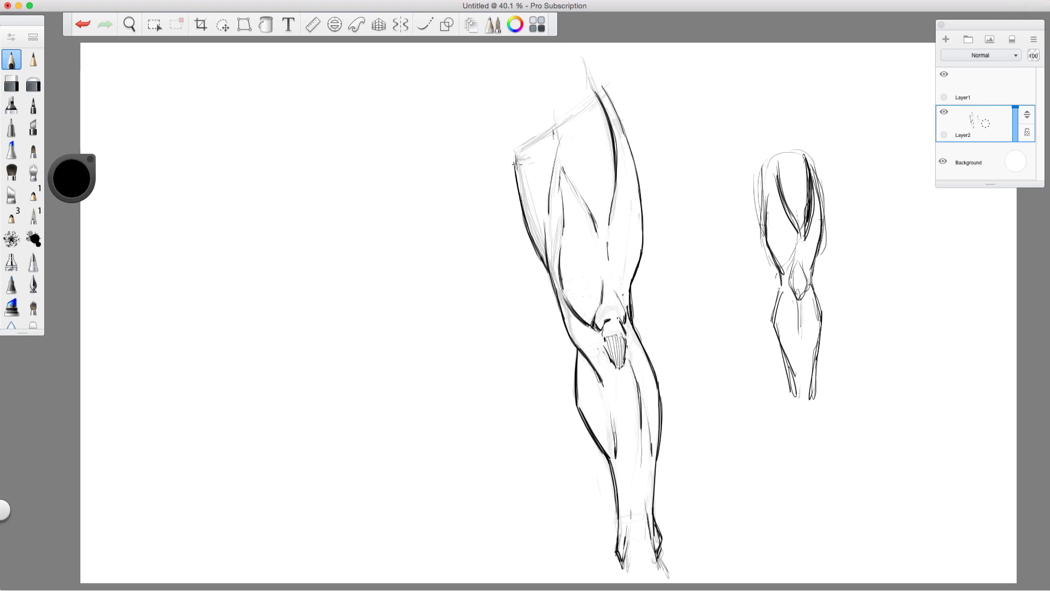
{"action": "left_click_drag", "start_coordinate": [515, 151], "coordinate": [519, 176]}
{"action": "left_click_drag", "start_coordinate": [605, 94], "coordinate": [625, 144]}
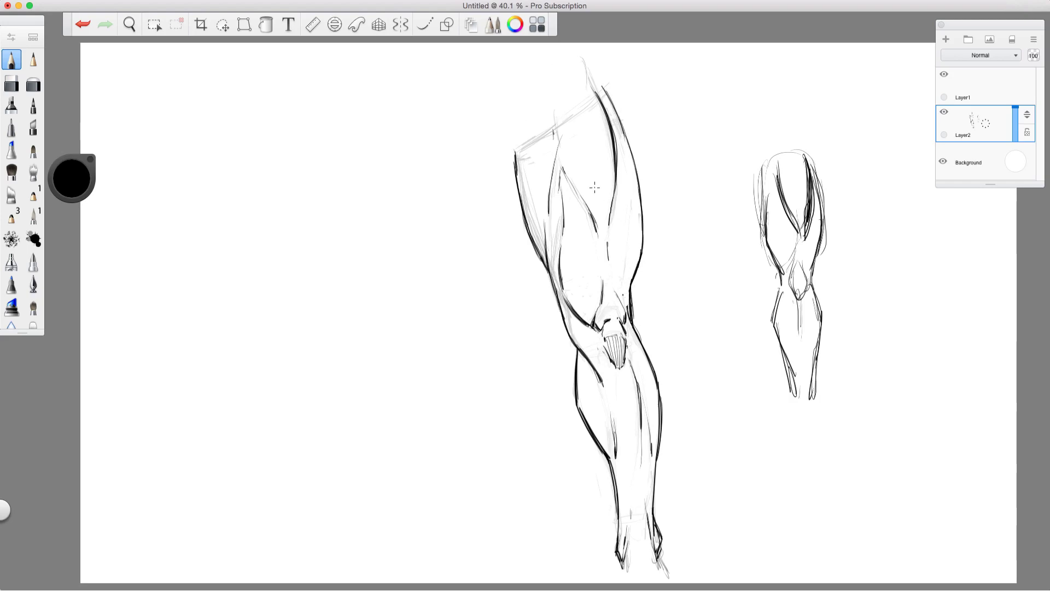
{"action": "left_click_drag", "start_coordinate": [559, 300], "coordinate": [564, 321]}
{"action": "left_click_drag", "start_coordinate": [601, 444], "coordinate": [612, 459]}
Draw the front contour of a new side-view leg to the left of the main leg, from thigh to ankle
{"action": "mouse_move", "coordinate": [367, 99]}
{"action": "left_mouse_down"}
{"action": "mouse_move", "coordinate": [374, 192]}
{"action": "mouse_move", "coordinate": [375, 129]}
{"action": "mouse_move", "coordinate": [377, 170]}
{"action": "mouse_move", "coordinate": [352, 251]}
{"action": "left_mouse_up"}
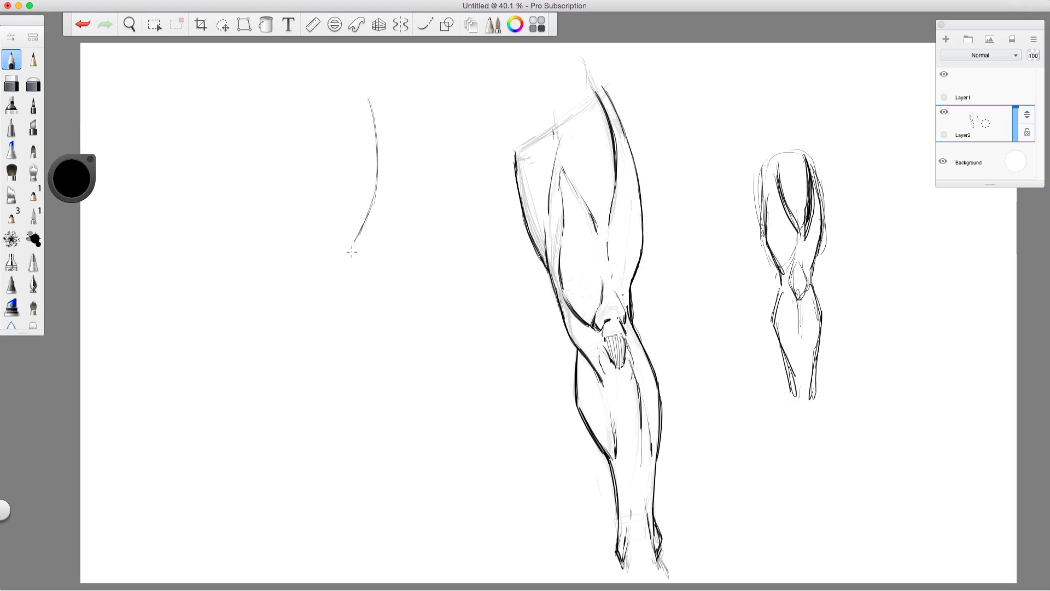
{"action": "mouse_move", "coordinate": [369, 214]}
{"action": "left_mouse_down"}
{"action": "mouse_move", "coordinate": [338, 280]}
{"action": "mouse_move", "coordinate": [315, 389]}
{"action": "left_mouse_up"}
{"action": "left_click_drag", "start_coordinate": [337, 310], "coordinate": [311, 485]}
{"action": "left_click_drag", "start_coordinate": [311, 437], "coordinate": [314, 486]}
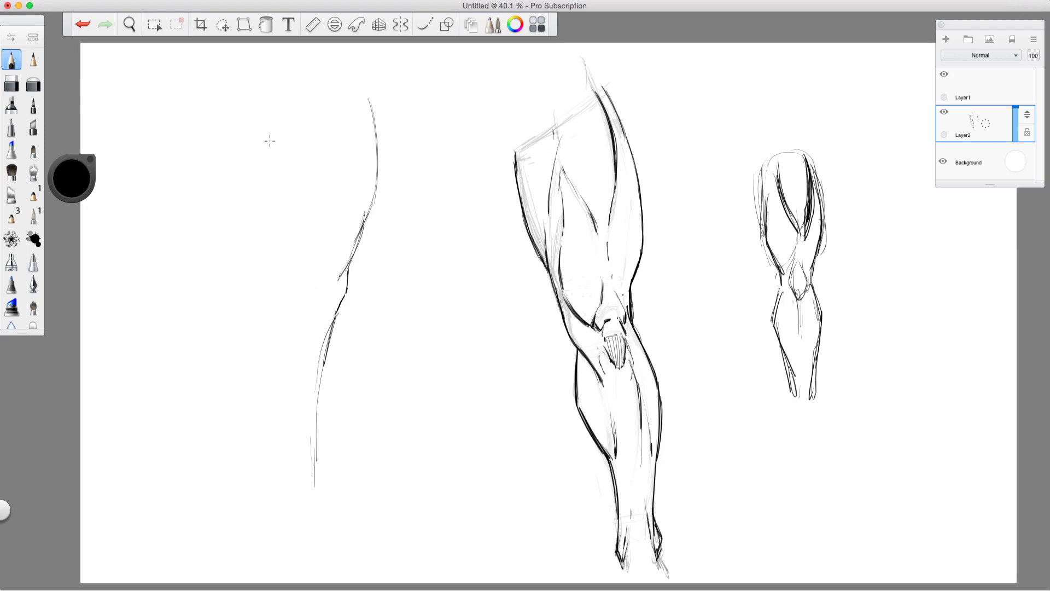
Draw the side-view leg's back contour through the hamstring, knee hollow and calf, and darken the upper front thigh
{"action": "mouse_move", "coordinate": [277, 107]}
{"action": "left_mouse_down"}
{"action": "mouse_move", "coordinate": [270, 164]}
{"action": "mouse_move", "coordinate": [285, 276]}
{"action": "left_mouse_up"}
{"action": "mouse_move", "coordinate": [287, 241]}
{"action": "left_mouse_down"}
{"action": "mouse_move", "coordinate": [284, 282]}
{"action": "mouse_move", "coordinate": [268, 118]}
{"action": "mouse_move", "coordinate": [269, 162]}
{"action": "left_mouse_up"}
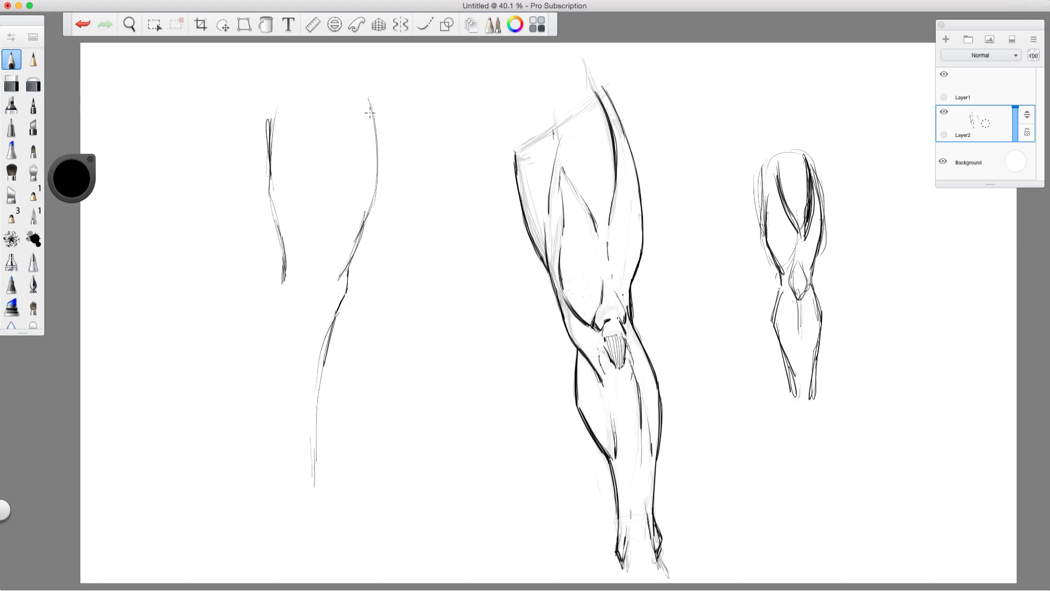
{"action": "mouse_move", "coordinate": [370, 112]}
{"action": "left_mouse_down"}
{"action": "mouse_move", "coordinate": [377, 163]}
{"action": "mouse_move", "coordinate": [377, 148]}
{"action": "left_mouse_up"}
{"action": "left_click_drag", "start_coordinate": [364, 82], "coordinate": [377, 136]}
{"action": "mouse_move", "coordinate": [268, 133]}
{"action": "left_mouse_down"}
{"action": "mouse_move", "coordinate": [284, 273]}
{"action": "mouse_move", "coordinate": [263, 342]}
{"action": "left_mouse_up"}
{"action": "mouse_move", "coordinate": [280, 293]}
{"action": "left_mouse_down"}
{"action": "mouse_move", "coordinate": [257, 350]}
{"action": "mouse_move", "coordinate": [267, 327]}
{"action": "left_mouse_up"}
{"action": "mouse_move", "coordinate": [289, 257]}
{"action": "left_mouse_down"}
{"action": "mouse_move", "coordinate": [257, 342]}
{"action": "mouse_move", "coordinate": [259, 334]}
{"action": "mouse_move", "coordinate": [261, 385]}
{"action": "left_mouse_up"}
{"action": "left_click_drag", "start_coordinate": [256, 350], "coordinate": [288, 492]}
{"action": "left_click_drag", "start_coordinate": [284, 453], "coordinate": [288, 501]}
Strengthen the side-view leg's shin, front thigh and calf contours and carry the lines down to the ankle
{"action": "left_click_drag", "start_coordinate": [317, 420], "coordinate": [312, 481]}
{"action": "mouse_move", "coordinate": [318, 423]}
{"action": "left_mouse_down"}
{"action": "mouse_move", "coordinate": [312, 465]}
{"action": "mouse_move", "coordinate": [334, 326]}
{"action": "mouse_move", "coordinate": [316, 417]}
{"action": "left_mouse_up"}
{"action": "left_click_drag", "start_coordinate": [326, 389], "coordinate": [316, 439]}
{"action": "left_click_drag", "start_coordinate": [268, 113], "coordinate": [270, 145]}
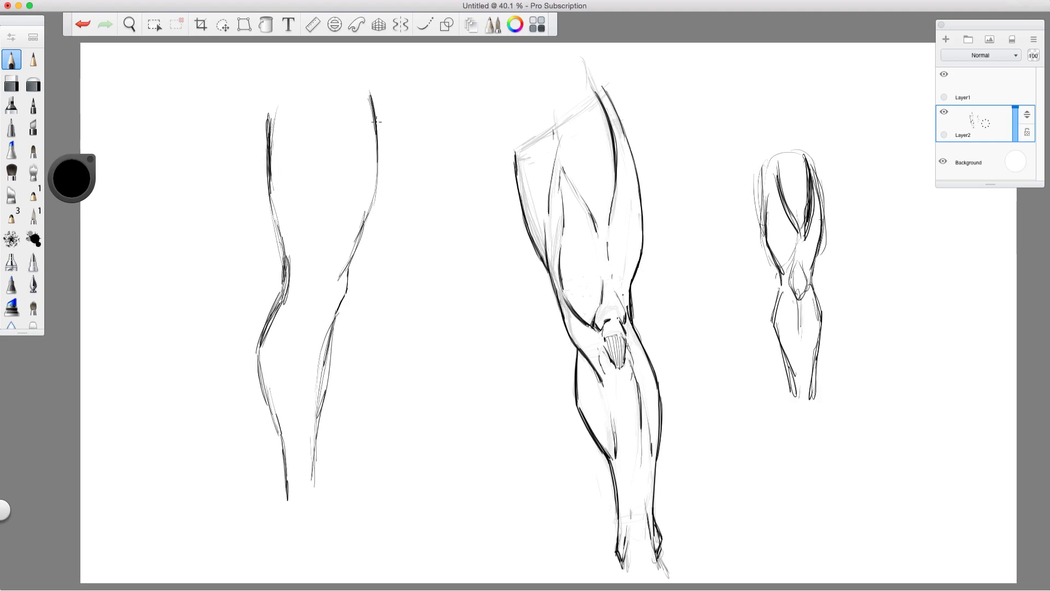
{"action": "mouse_move", "coordinate": [371, 93]}
{"action": "left_mouse_down"}
{"action": "mouse_move", "coordinate": [377, 140]}
{"action": "mouse_move", "coordinate": [378, 108]}
{"action": "left_mouse_up"}
{"action": "mouse_move", "coordinate": [378, 138]}
{"action": "left_mouse_down"}
{"action": "mouse_move", "coordinate": [355, 246]}
{"action": "mouse_move", "coordinate": [377, 138]}
{"action": "mouse_move", "coordinate": [372, 195]}
{"action": "mouse_move", "coordinate": [377, 157]}
{"action": "mouse_move", "coordinate": [333, 319]}
{"action": "left_mouse_up"}
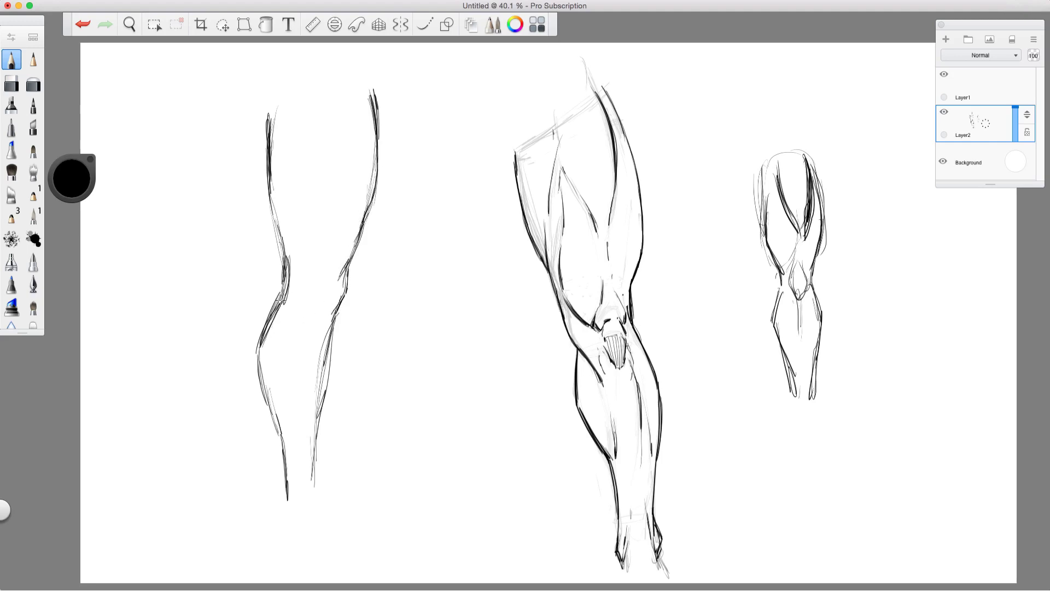
{"action": "mouse_move", "coordinate": [284, 295]}
{"action": "left_mouse_down"}
{"action": "mouse_move", "coordinate": [257, 363]}
{"action": "mouse_move", "coordinate": [284, 509]}
{"action": "left_mouse_up"}
{"action": "mouse_move", "coordinate": [322, 455]}
{"action": "left_mouse_down"}
{"action": "mouse_move", "coordinate": [308, 476]}
{"action": "mouse_move", "coordinate": [284, 452]}
{"action": "left_mouse_up"}
{"action": "left_click_drag", "start_coordinate": [278, 250], "coordinate": [270, 150]}
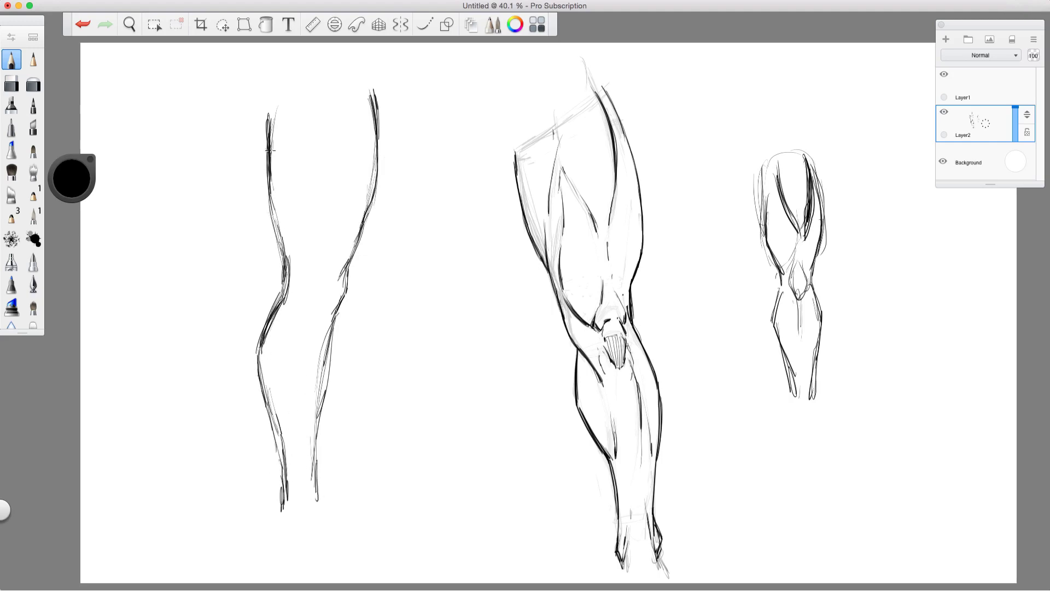
Sketch light muscle division lines along the front and middle of the side-view thigh
{"action": "left_click_drag", "start_coordinate": [357, 238], "coordinate": [352, 131]}
{"action": "mouse_move", "coordinate": [366, 202]}
{"action": "left_mouse_down"}
{"action": "mouse_move", "coordinate": [362, 172]}
{"action": "mouse_move", "coordinate": [361, 199]}
{"action": "left_mouse_up"}
{"action": "left_click_drag", "start_coordinate": [363, 200], "coordinate": [354, 139]}
{"action": "left_click_drag", "start_coordinate": [315, 270], "coordinate": [318, 280]}
{"action": "left_click_drag", "start_coordinate": [313, 204], "coordinate": [310, 229]}
{"action": "left_click_drag", "start_coordinate": [318, 143], "coordinate": [310, 216]}
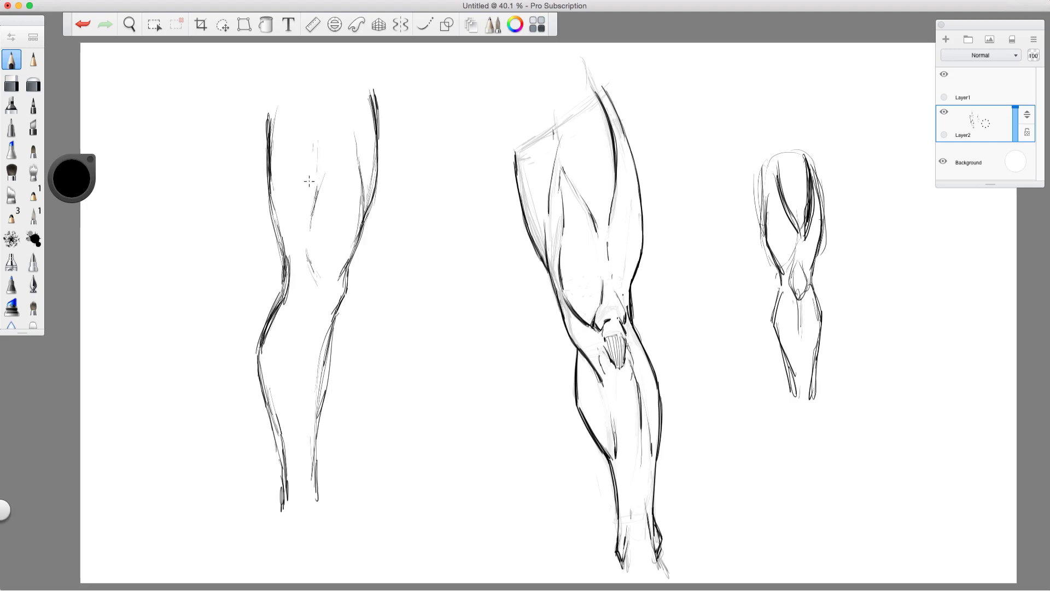
Sketch the side-view leg's calf muscle edge and knee details, and darken the mid-thigh division
{"action": "left_click_drag", "start_coordinate": [294, 313], "coordinate": [303, 346]}
{"action": "left_click_drag", "start_coordinate": [307, 338], "coordinate": [302, 356]}
{"action": "left_click_drag", "start_coordinate": [322, 298], "coordinate": [330, 330]}
{"action": "left_click_drag", "start_coordinate": [352, 277], "coordinate": [336, 317]}
{"action": "left_click_drag", "start_coordinate": [337, 315], "coordinate": [330, 333]}
{"action": "left_click_drag", "start_coordinate": [351, 265], "coordinate": [345, 281]}
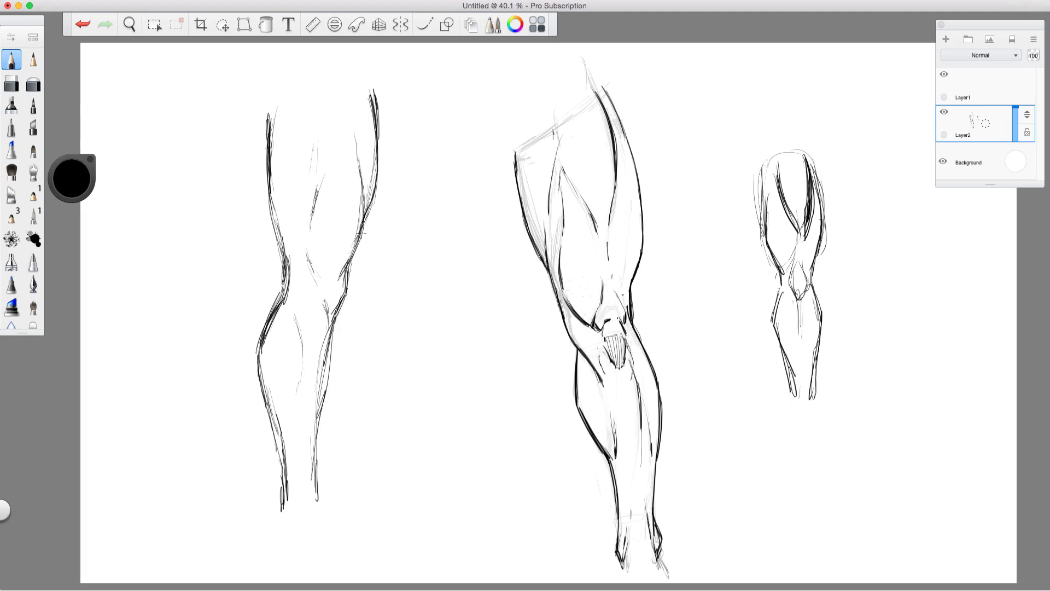
{"action": "left_click_drag", "start_coordinate": [326, 180], "coordinate": [315, 214]}
Build up the side-view leg's upper thigh contours and the back contour down through the calf
{"action": "left_click_drag", "start_coordinate": [268, 189], "coordinate": [261, 131]}
{"action": "mouse_move", "coordinate": [373, 93]}
{"action": "left_mouse_down"}
{"action": "mouse_move", "coordinate": [383, 157]}
{"action": "mouse_move", "coordinate": [378, 133]}
{"action": "left_mouse_up"}
{"action": "mouse_move", "coordinate": [280, 110]}
{"action": "left_mouse_down"}
{"action": "mouse_move", "coordinate": [288, 88]}
{"action": "mouse_move", "coordinate": [262, 171]}
{"action": "left_mouse_up"}
{"action": "mouse_move", "coordinate": [268, 208]}
{"action": "left_mouse_down"}
{"action": "mouse_move", "coordinate": [285, 274]}
{"action": "mouse_move", "coordinate": [257, 372]}
{"action": "left_mouse_up"}
{"action": "left_click_drag", "start_coordinate": [274, 388], "coordinate": [266, 402]}
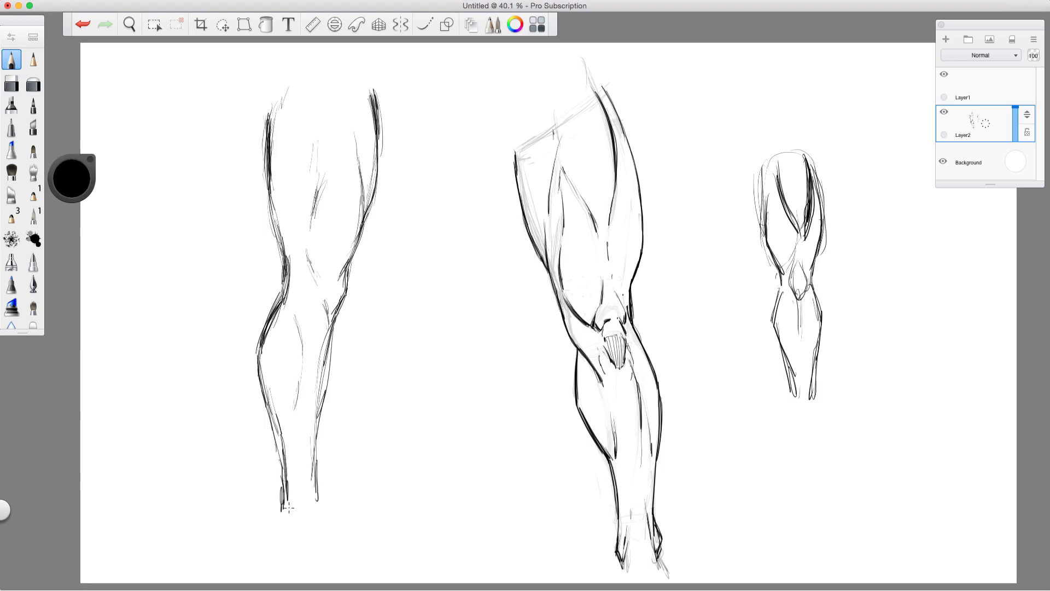
Draw the side-view foot with its heel, sole, instep and toe, and darken the heel and ankle lines
{"action": "mouse_move", "coordinate": [316, 480]}
{"action": "left_mouse_down"}
{"action": "mouse_move", "coordinate": [327, 507]}
{"action": "mouse_move", "coordinate": [393, 551]}
{"action": "left_mouse_up"}
{"action": "mouse_move", "coordinate": [284, 489]}
{"action": "left_mouse_down"}
{"action": "mouse_move", "coordinate": [273, 550]}
{"action": "mouse_move", "coordinate": [336, 563]}
{"action": "mouse_move", "coordinate": [400, 558]}
{"action": "left_mouse_up"}
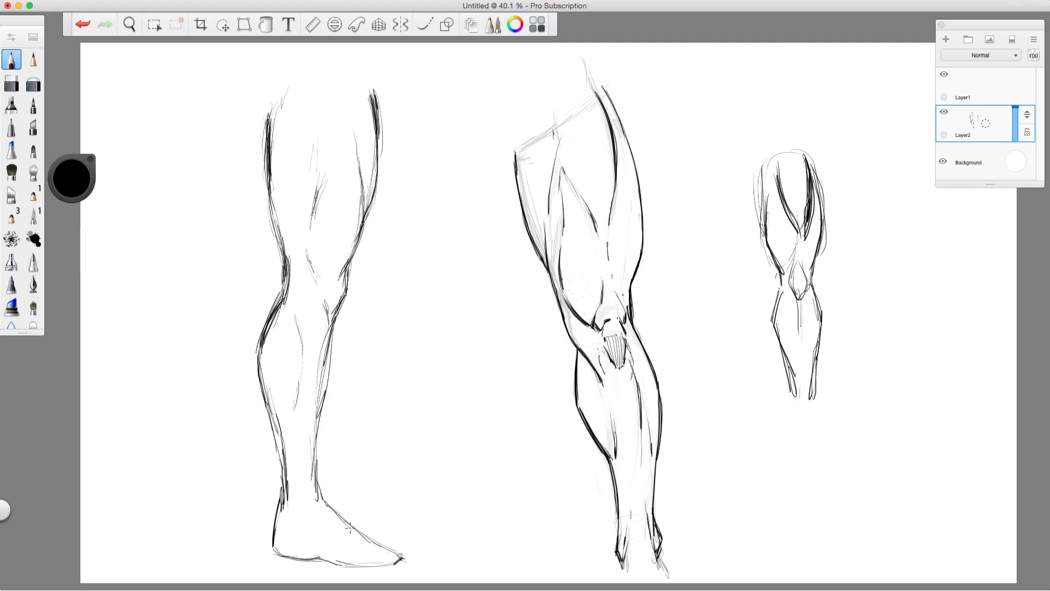
{"action": "mouse_move", "coordinate": [273, 538]}
{"action": "left_mouse_down"}
{"action": "mouse_move", "coordinate": [286, 554]}
{"action": "mouse_move", "coordinate": [397, 562]}
{"action": "left_mouse_up"}
{"action": "left_click_drag", "start_coordinate": [350, 526], "coordinate": [318, 484]}
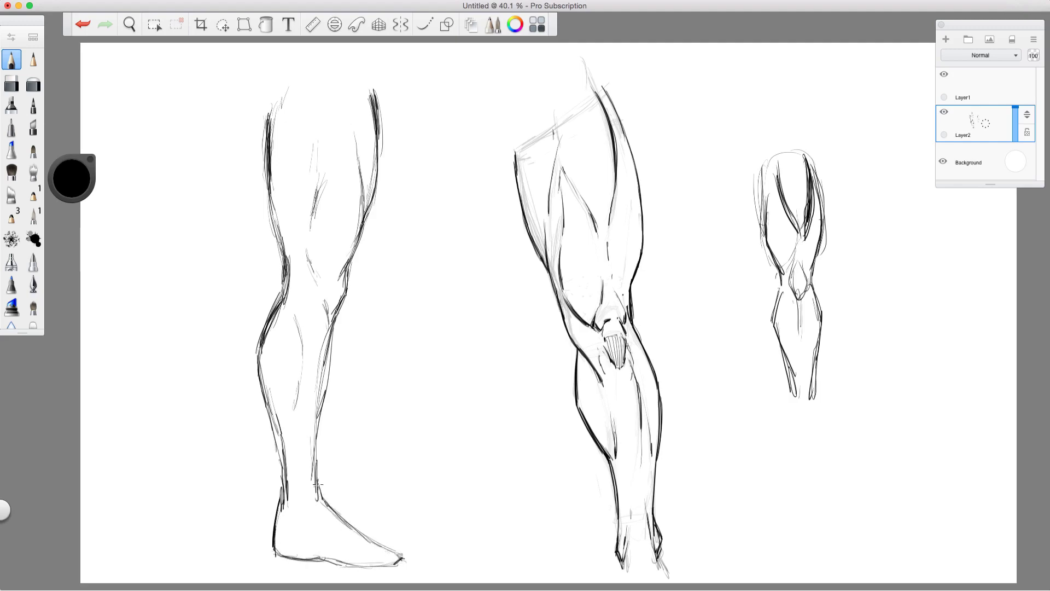
{"action": "left_click_drag", "start_coordinate": [278, 449], "coordinate": [275, 521]}
{"action": "mouse_move", "coordinate": [343, 515]}
{"action": "left_mouse_down"}
{"action": "mouse_move", "coordinate": [405, 560]}
{"action": "mouse_move", "coordinate": [333, 565]}
{"action": "mouse_move", "coordinate": [272, 549]}
{"action": "left_mouse_up"}
{"action": "left_click_drag", "start_coordinate": [276, 211], "coordinate": [272, 188]}
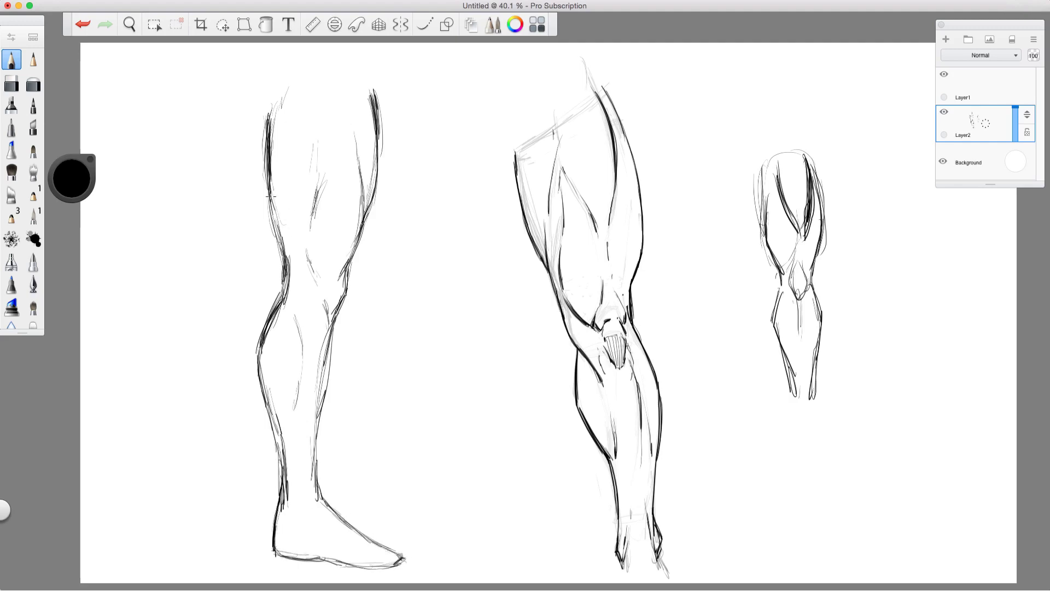
Extend the side-view thigh's front and back contours upward toward the hip
{"action": "mouse_move", "coordinate": [261, 102]}
{"action": "left_mouse_down"}
{"action": "mouse_move", "coordinate": [267, 119]}
{"action": "mouse_move", "coordinate": [253, 93]}
{"action": "mouse_move", "coordinate": [257, 70]}
{"action": "mouse_move", "coordinate": [266, 111]}
{"action": "left_mouse_up"}
{"action": "left_click_drag", "start_coordinate": [381, 98], "coordinate": [382, 181]}
{"action": "key", "text": "super+z"}
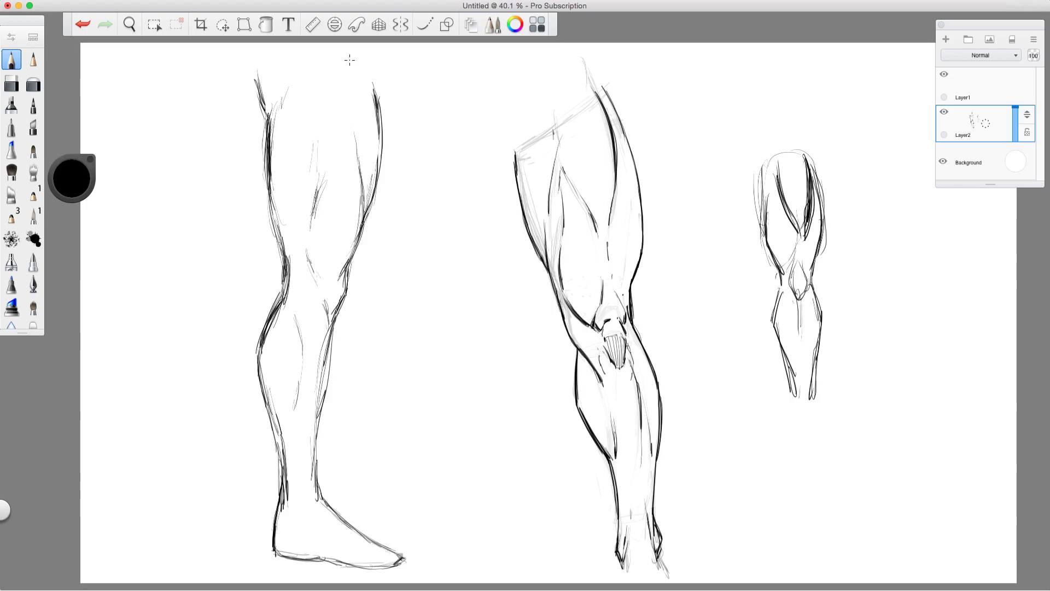
Darken the side-view thigh's front muscle division and add tendon lines around the knee
{"action": "left_click_drag", "start_coordinate": [363, 203], "coordinate": [355, 120]}
{"action": "left_click_drag", "start_coordinate": [315, 193], "coordinate": [318, 170]}
{"action": "left_click_drag", "start_coordinate": [299, 245], "coordinate": [288, 260]}
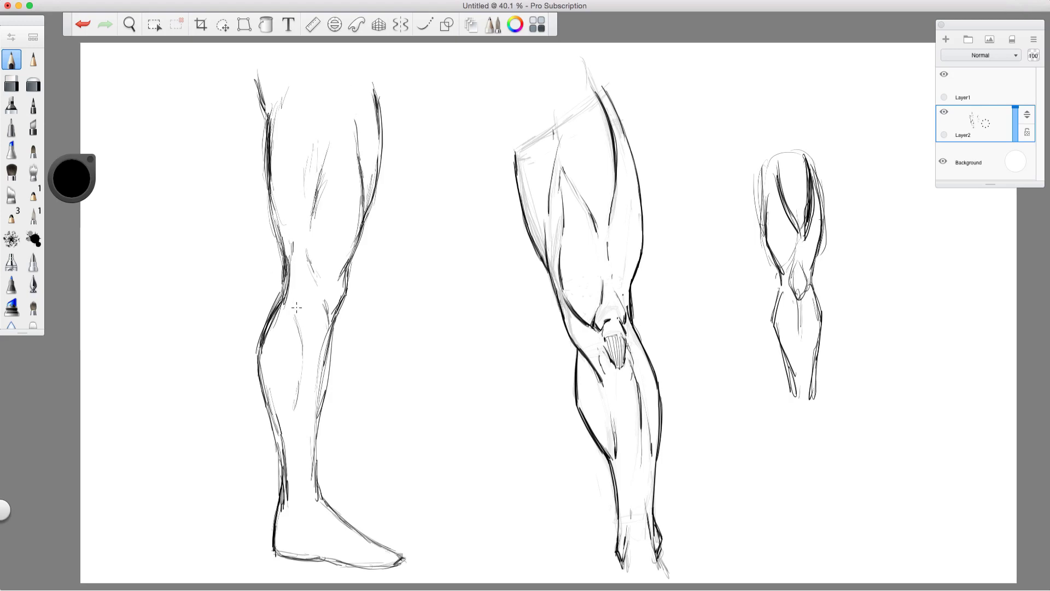
{"action": "left_click_drag", "start_coordinate": [322, 297], "coordinate": [326, 310]}
Try heavier lines along the side-view foot's sole and instep, undoing them
{"action": "mouse_move", "coordinate": [331, 559]}
{"action": "left_mouse_down"}
{"action": "mouse_move", "coordinate": [394, 563]}
{"action": "mouse_move", "coordinate": [382, 561]}
{"action": "left_mouse_up"}
{"action": "left_click_drag", "start_coordinate": [355, 529], "coordinate": [391, 549]}
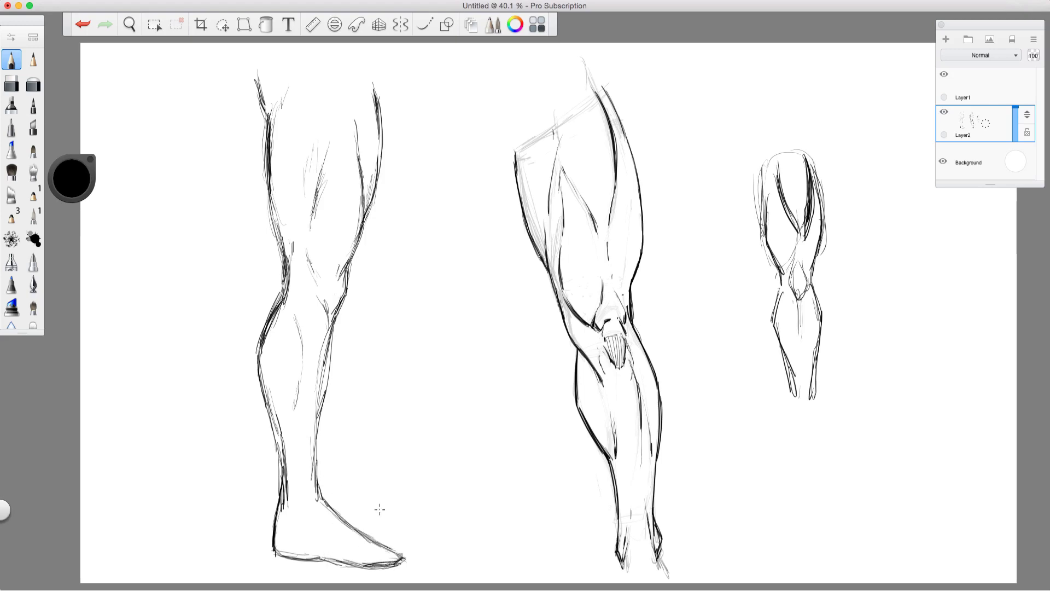
{"action": "key", "text": "super+z"}
{"action": "key", "text": "super+z"}
{"action": "key", "text": "super+z"}
{"action": "key", "text": "super+z"}
Reinforce the side-view leg's foot, shin, knee and thigh contours and mark the ankle bone
{"action": "mouse_move", "coordinate": [387, 559]}
{"action": "left_mouse_down"}
{"action": "mouse_move", "coordinate": [341, 565]}
{"action": "mouse_move", "coordinate": [275, 544]}
{"action": "mouse_move", "coordinate": [320, 407]}
{"action": "left_mouse_up"}
{"action": "mouse_move", "coordinate": [333, 372]}
{"action": "left_mouse_down"}
{"action": "mouse_move", "coordinate": [338, 325]}
{"action": "mouse_move", "coordinate": [321, 409]}
{"action": "left_mouse_up"}
{"action": "left_click_drag", "start_coordinate": [335, 324], "coordinate": [379, 131]}
{"action": "left_click_drag", "start_coordinate": [267, 154], "coordinate": [283, 284]}
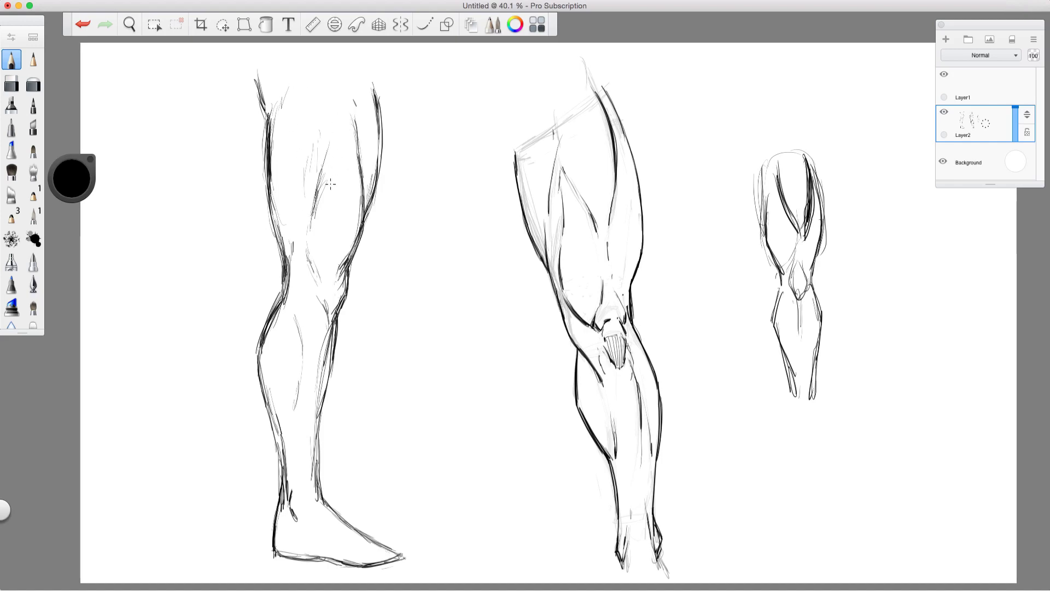
Add light muscle lines in the side-view thigh, knee and upper calf, and strengthen the upper thigh contours
{"action": "left_click_drag", "start_coordinate": [332, 128], "coordinate": [328, 159]}
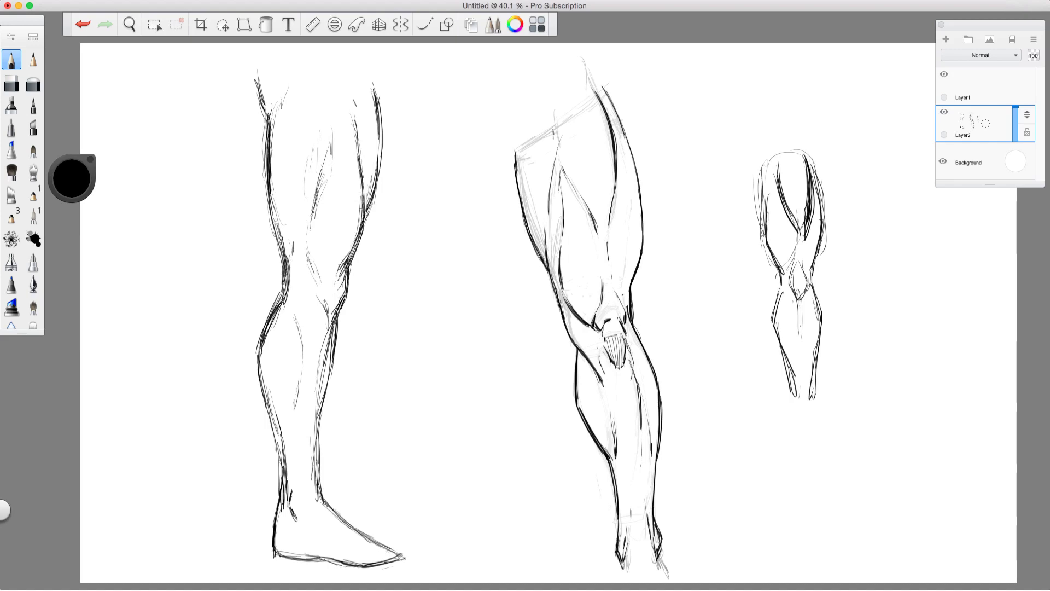
{"action": "mouse_move", "coordinate": [344, 99]}
{"action": "left_mouse_down"}
{"action": "mouse_move", "coordinate": [355, 125]}
{"action": "mouse_move", "coordinate": [313, 236]}
{"action": "left_mouse_up"}
{"action": "left_click_drag", "start_coordinate": [335, 278], "coordinate": [346, 257]}
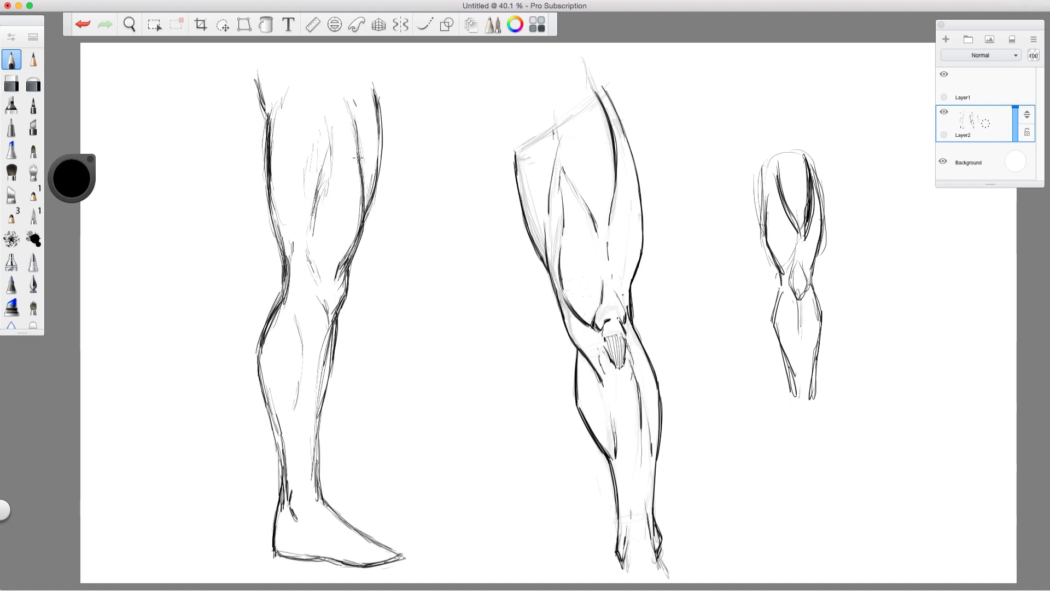
{"action": "left_click_drag", "start_coordinate": [381, 125], "coordinate": [375, 79]}
{"action": "left_click_drag", "start_coordinate": [287, 91], "coordinate": [277, 120]}
{"action": "left_click_drag", "start_coordinate": [296, 301], "coordinate": [304, 324]}
Try loose strokes beside the main leg and the small reference leg, undoing them
{"action": "left_click_drag", "start_coordinate": [536, 361], "coordinate": [528, 236]}
{"action": "key", "text": "super+z"}
{"action": "key", "text": "super+z"}
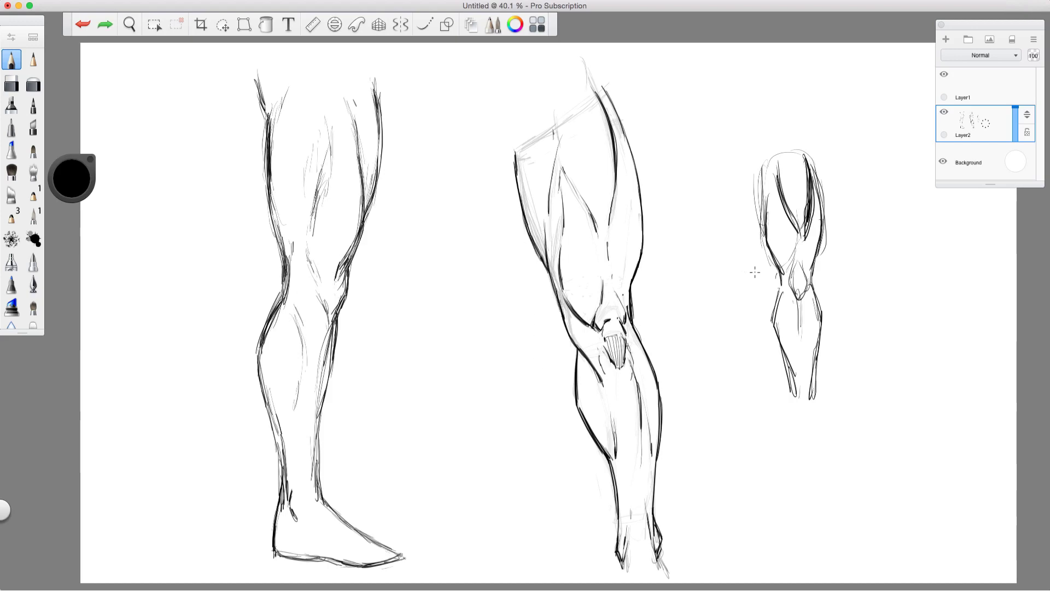
{"action": "mouse_move", "coordinate": [755, 320]}
{"action": "left_mouse_down"}
{"action": "mouse_move", "coordinate": [752, 290]}
{"action": "mouse_move", "coordinate": [761, 295]}
{"action": "left_mouse_up"}
{"action": "key", "text": "super+z"}
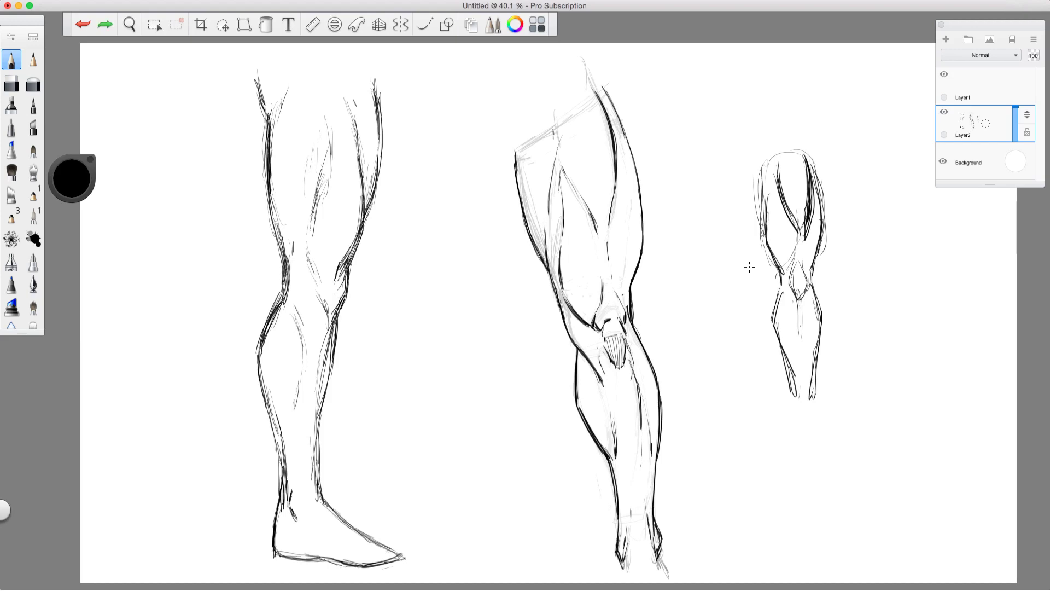